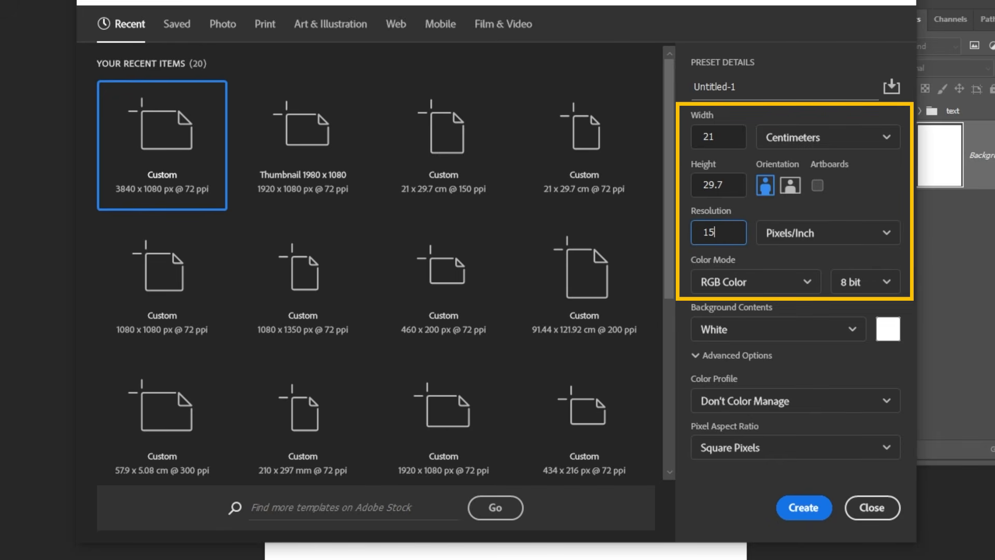
Create a 21 × 29.7 cm RGB document at 150 pixels/inch and draw a rectangle about 369 × 586 px in the page's lower right.
click(813, 509)
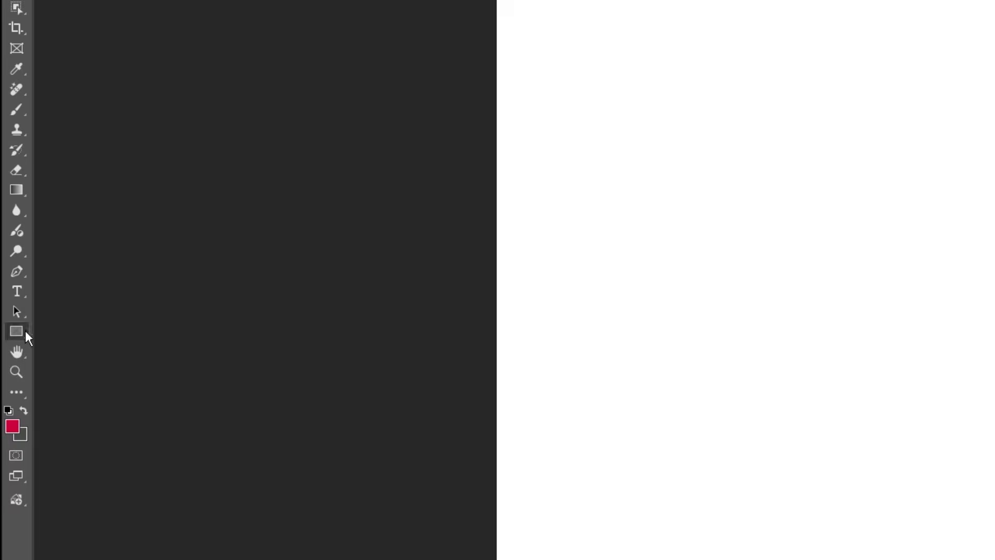
right_click(25, 331)
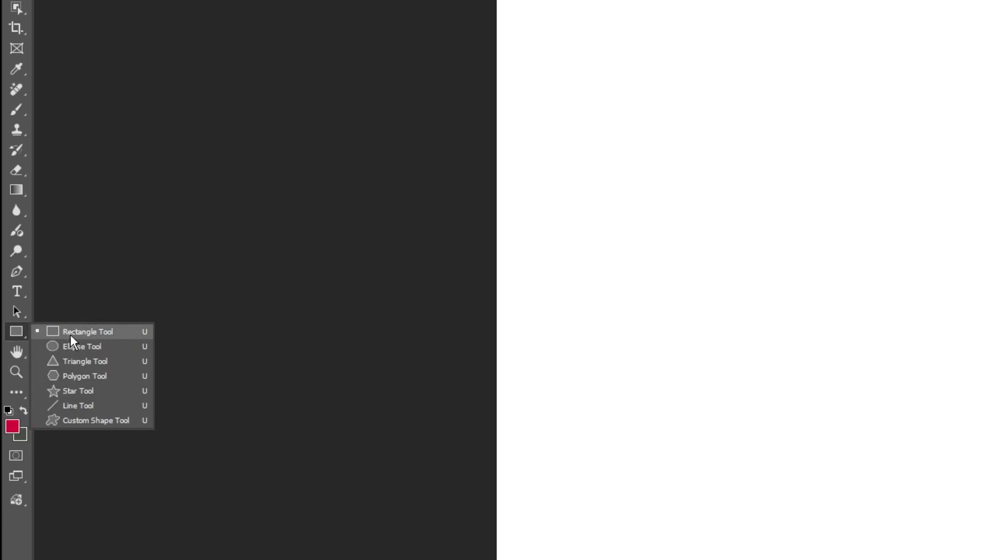
click(72, 332)
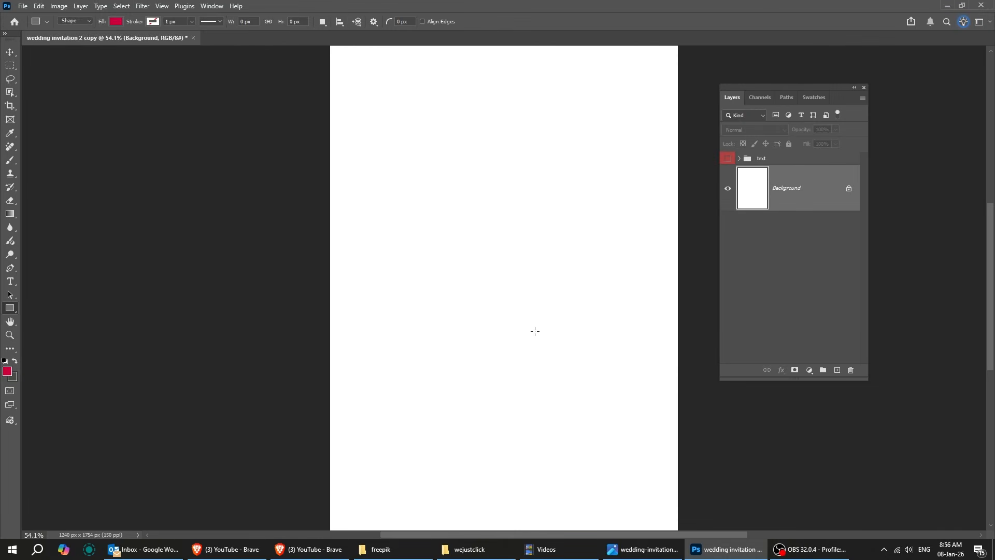
drag(637, 461, 652, 479)
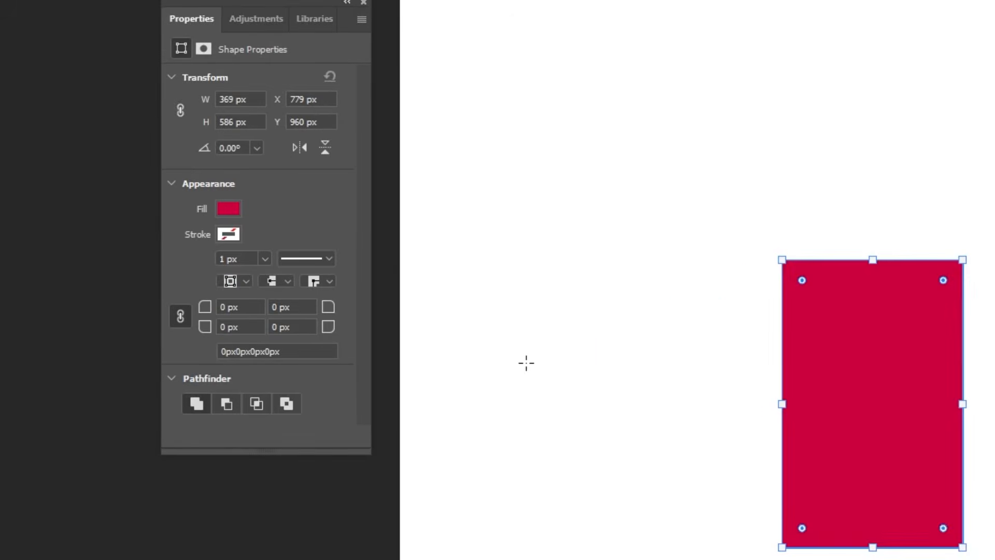
Check the rectangle's fill and stroke options in its shape properties.
click(228, 209)
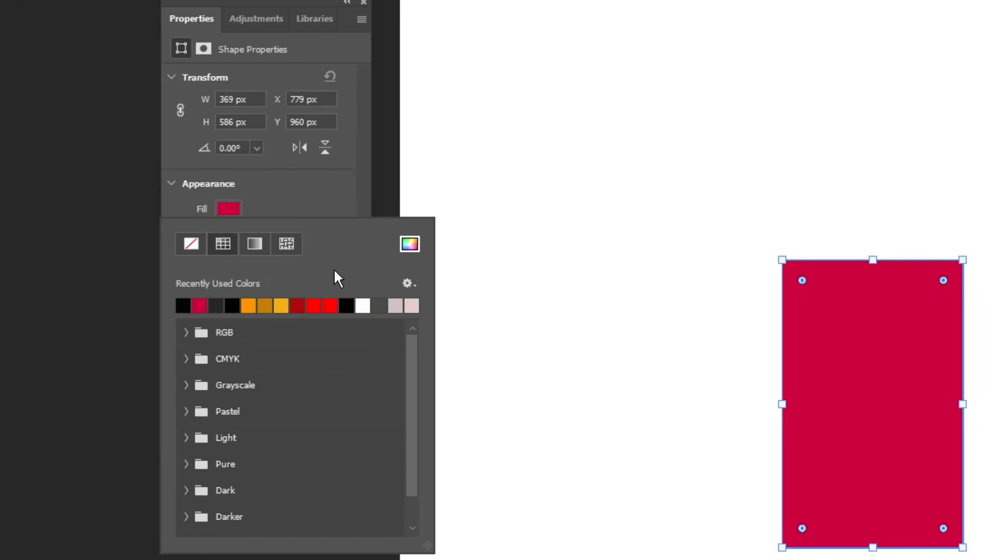
click(254, 197)
click(228, 234)
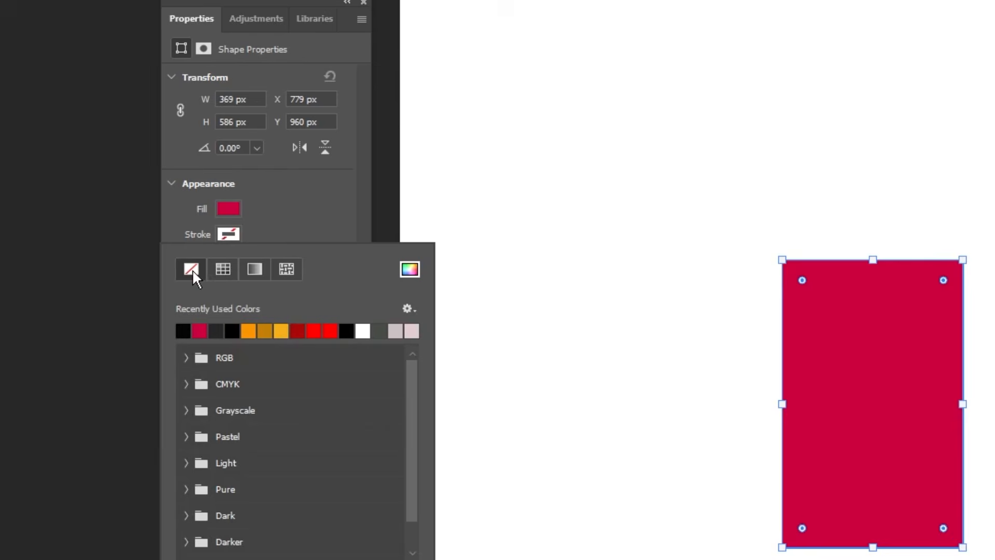
click(270, 225)
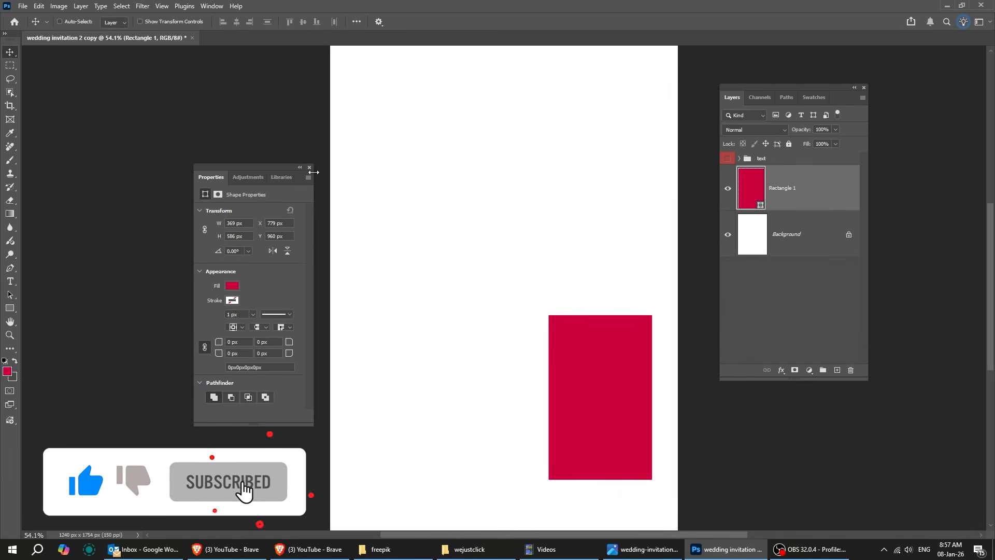
click(310, 166)
Duplicate the rectangle upward into an evenly spaced column of three, and copy that column leftward into two more vertically staggered columns.
drag(595, 382, 633, 137)
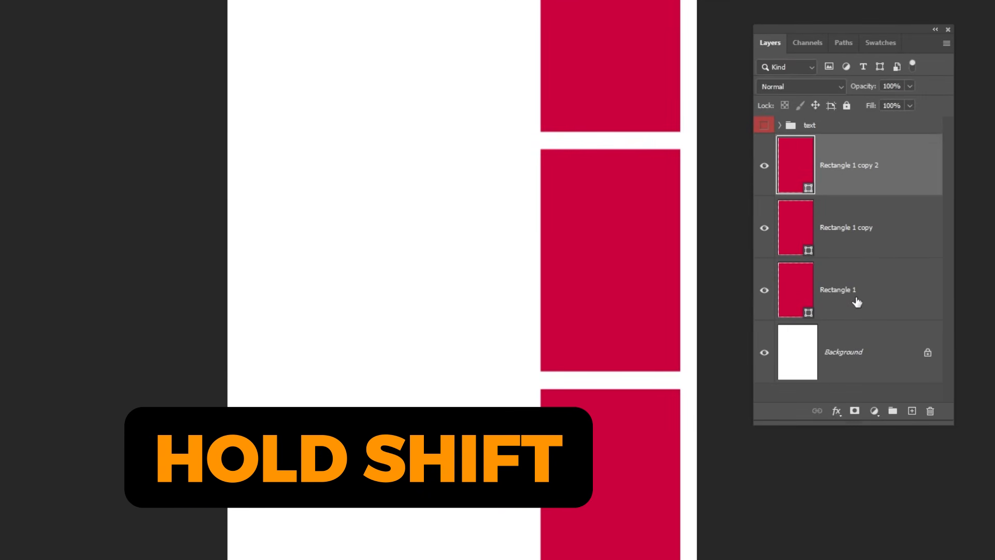
shift+click(856, 302)
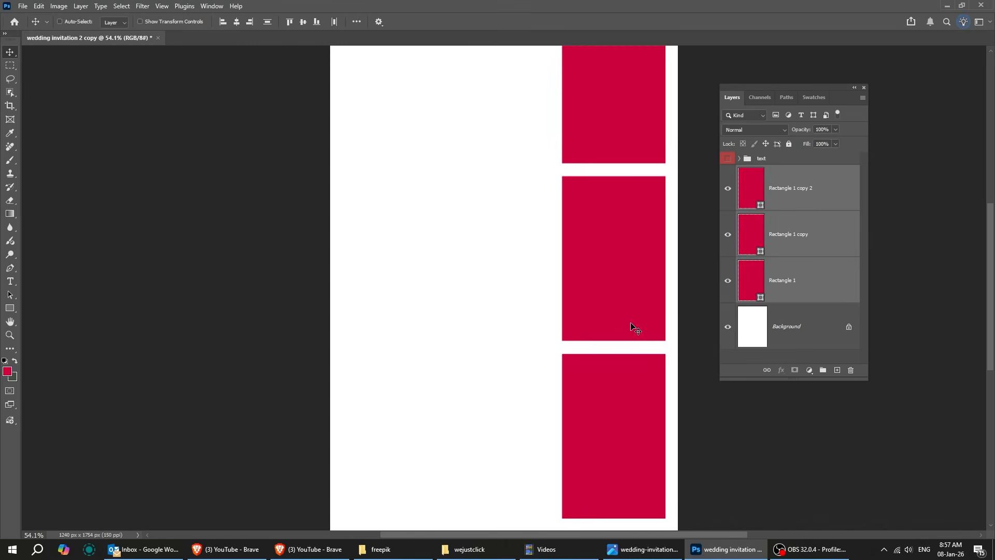
drag(610, 318, 388, 378)
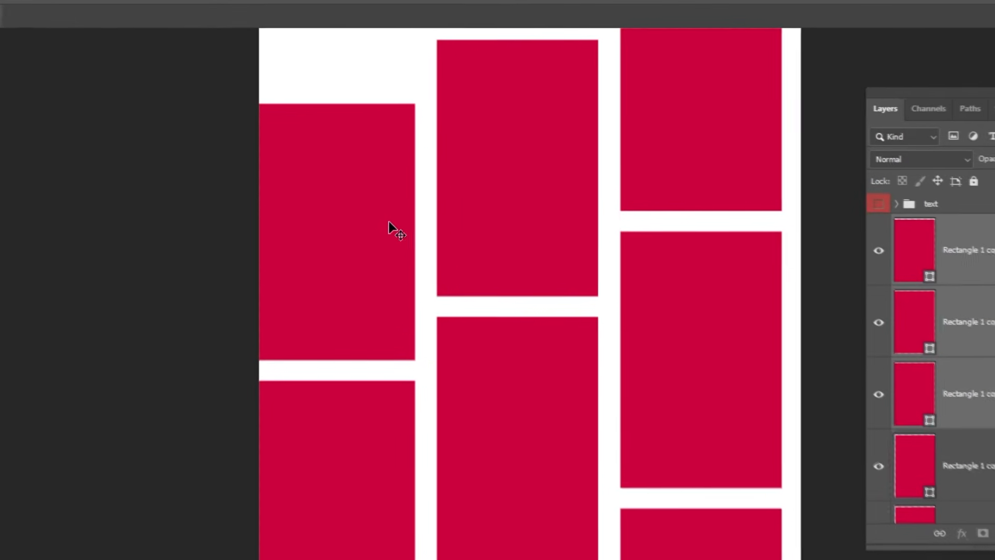
Duplicate the top rectangle of the left column upward to fill the gap at the page's upper-left corner.
right_click(391, 168)
click(376, 227)
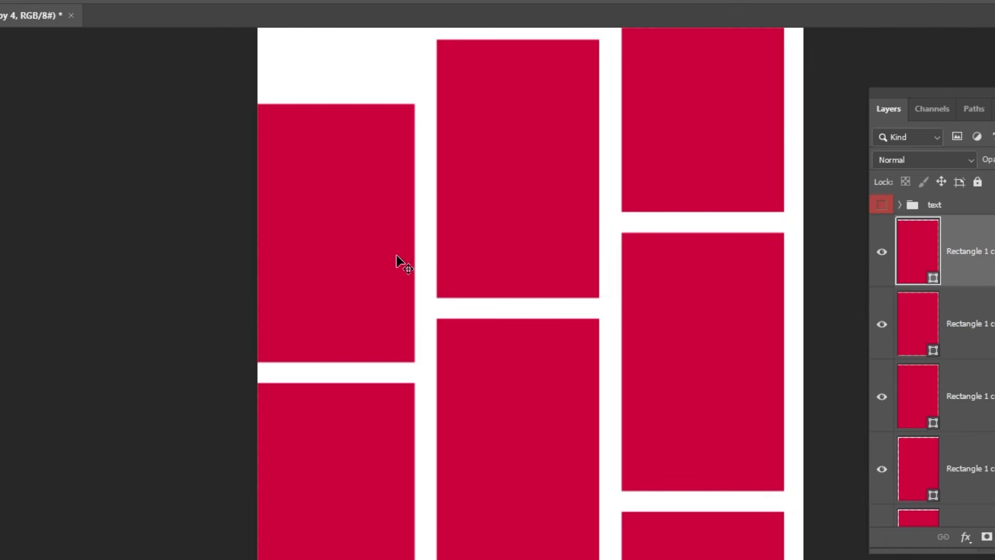
drag(389, 255, 400, 120)
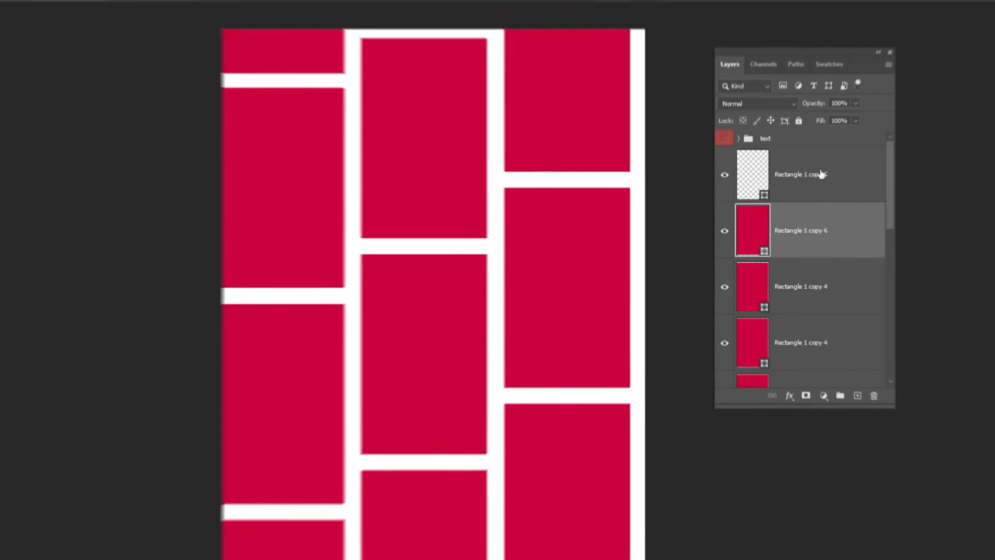
Group all the rectangle layers, leaving out the background, and name the group images.
click(807, 188)
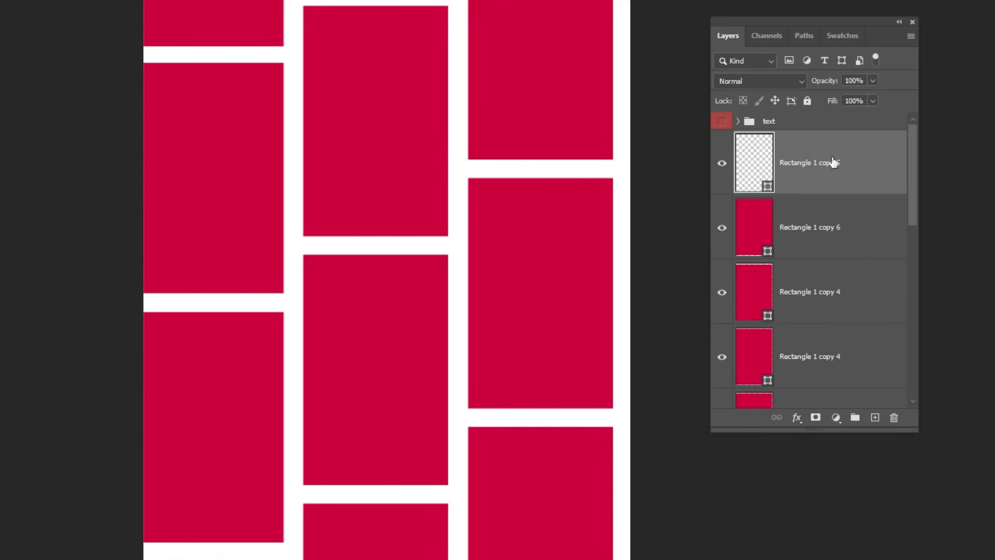
scroll(872, 206, down, 5)
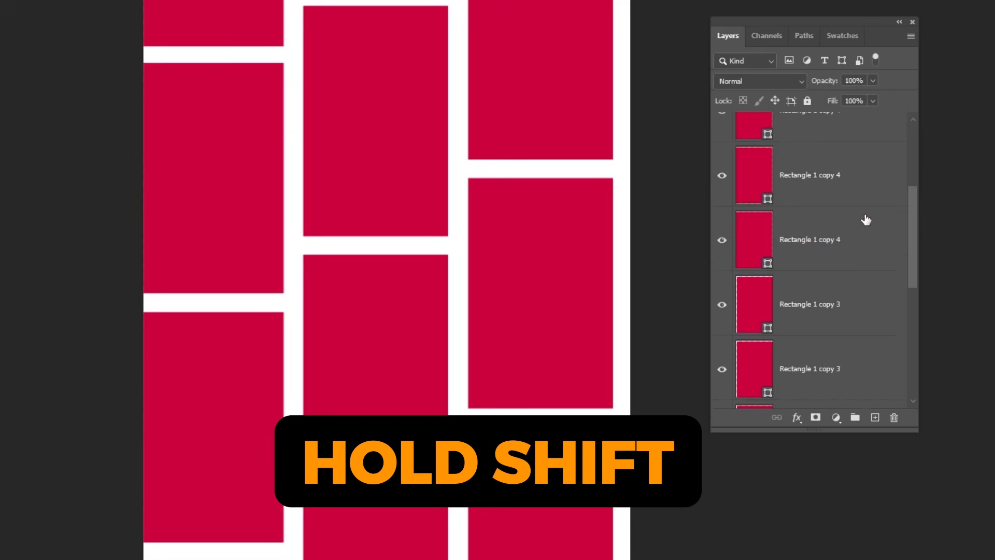
scroll(853, 268, down, 1)
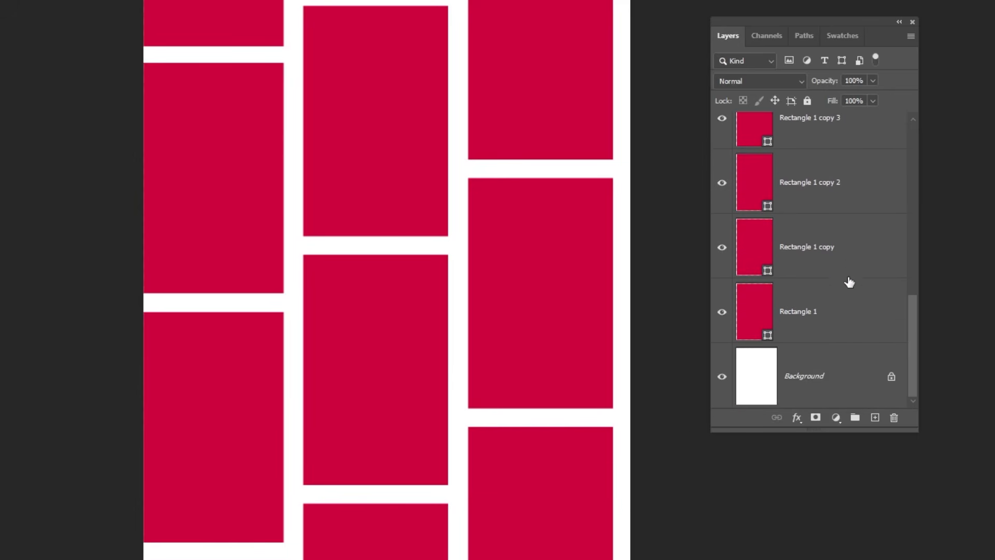
shift+click(832, 315)
click(855, 418)
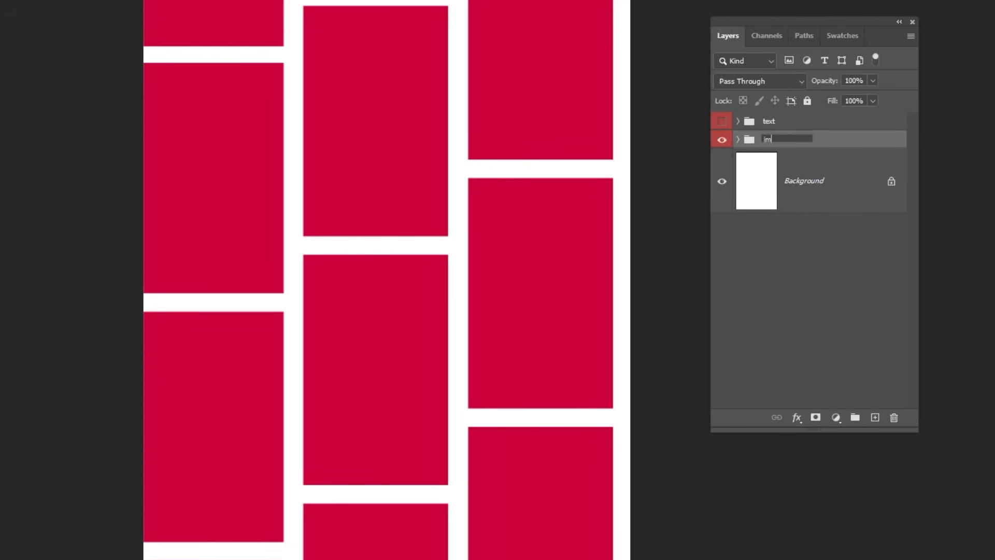
Assign the green color label to the images group.
right_click(803, 138)
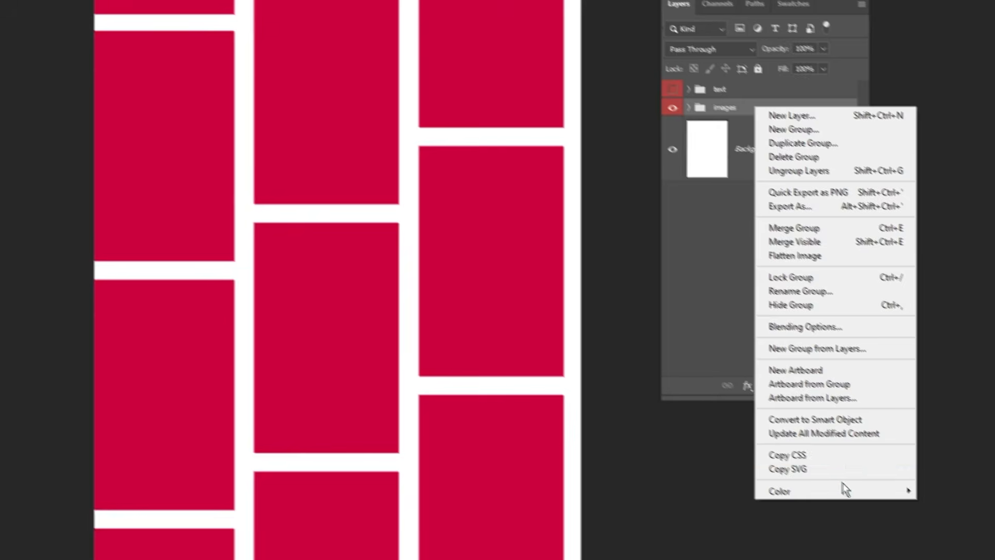
mouse_move(908, 521)
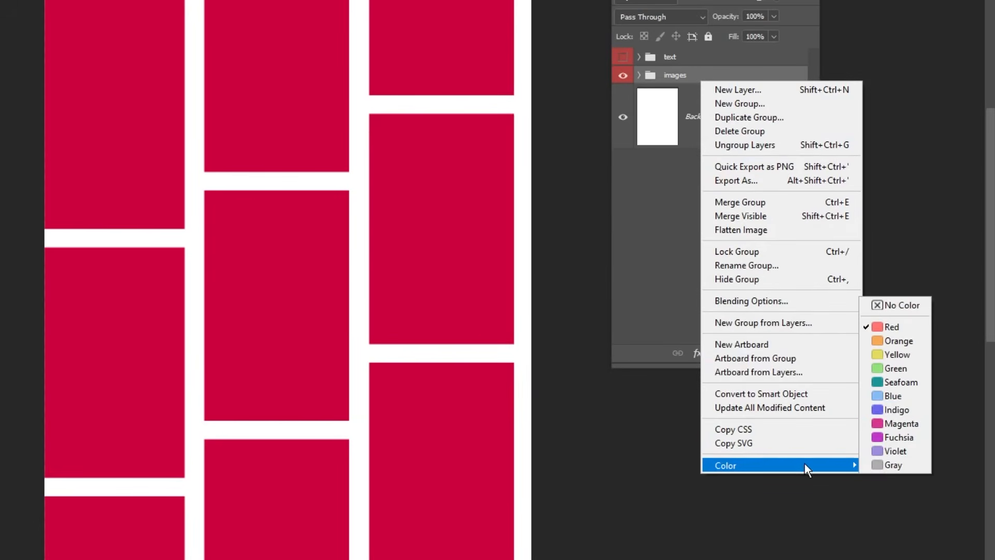
click(900, 371)
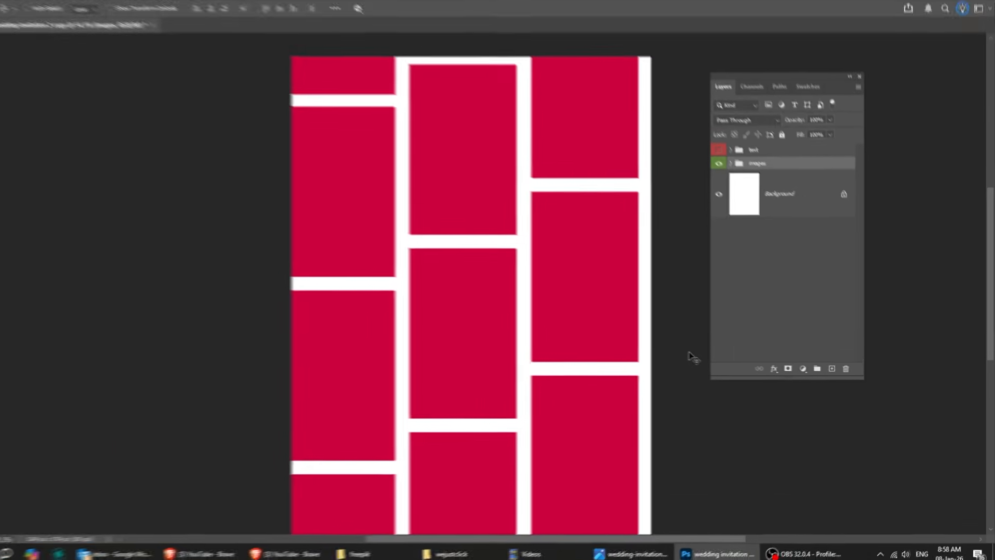
Rotate the images group 45°, then enlarge and reposition it so the rectangles cover the page diagonally.
key(ctrl+minus)
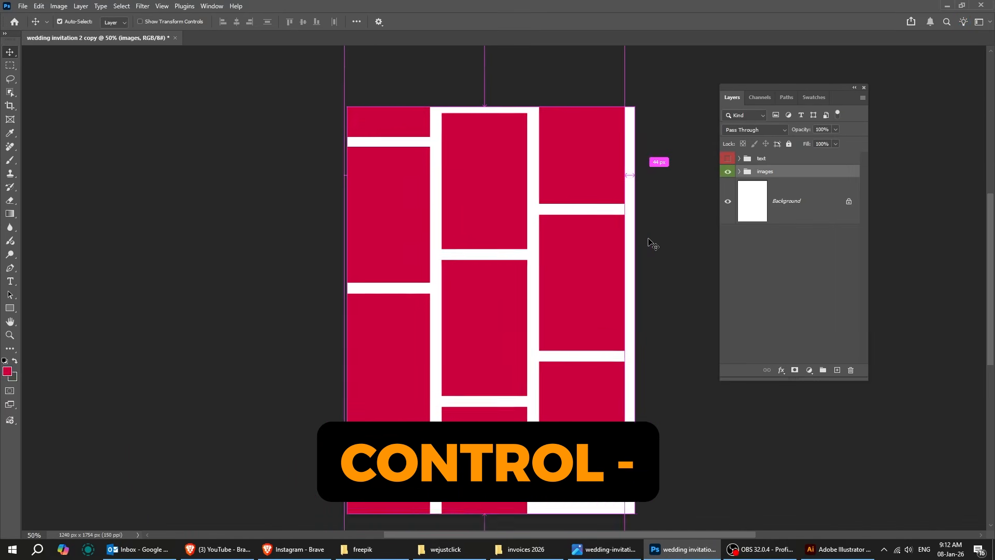
key(ctrl+t)
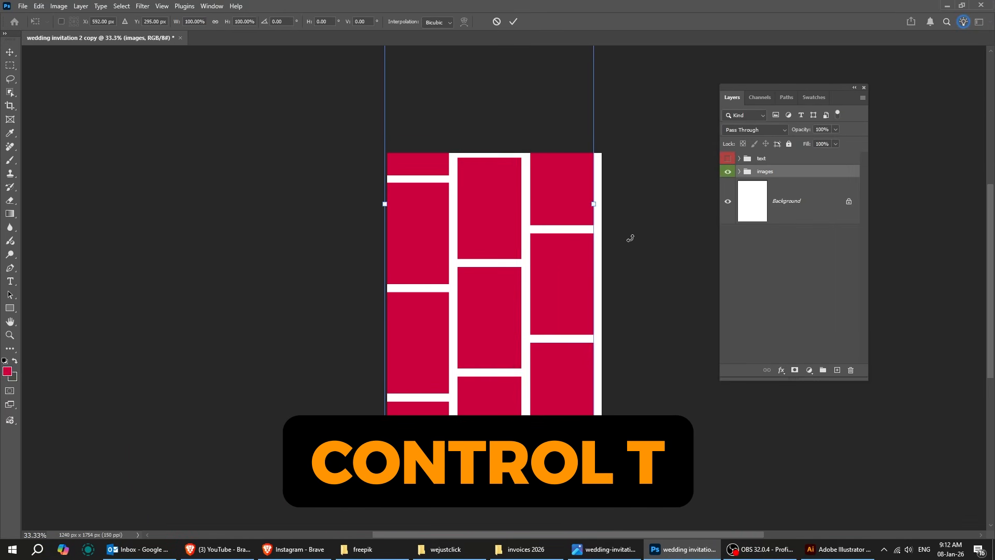
drag(630, 209, 629, 379)
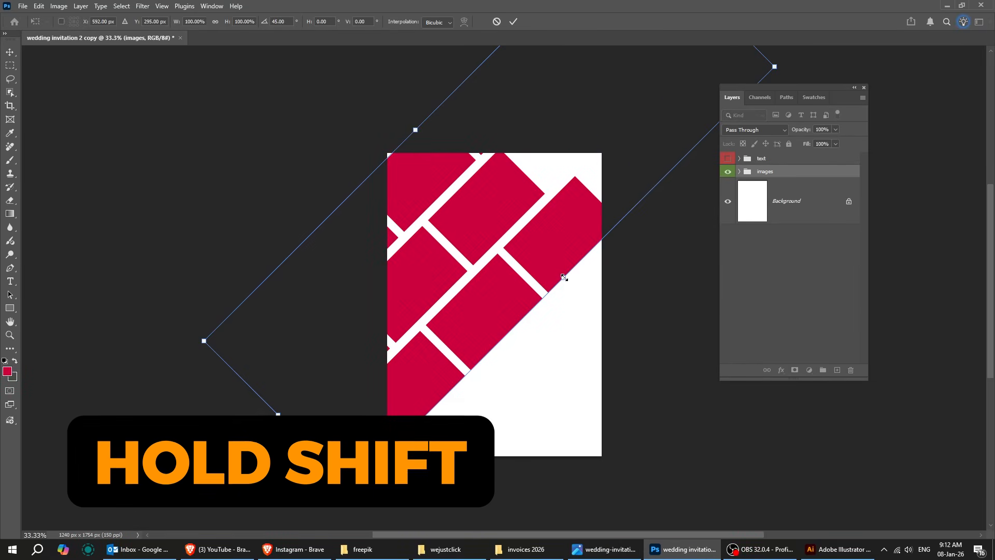
drag(563, 278, 666, 362)
key(Return)
drag(555, 361, 551, 370)
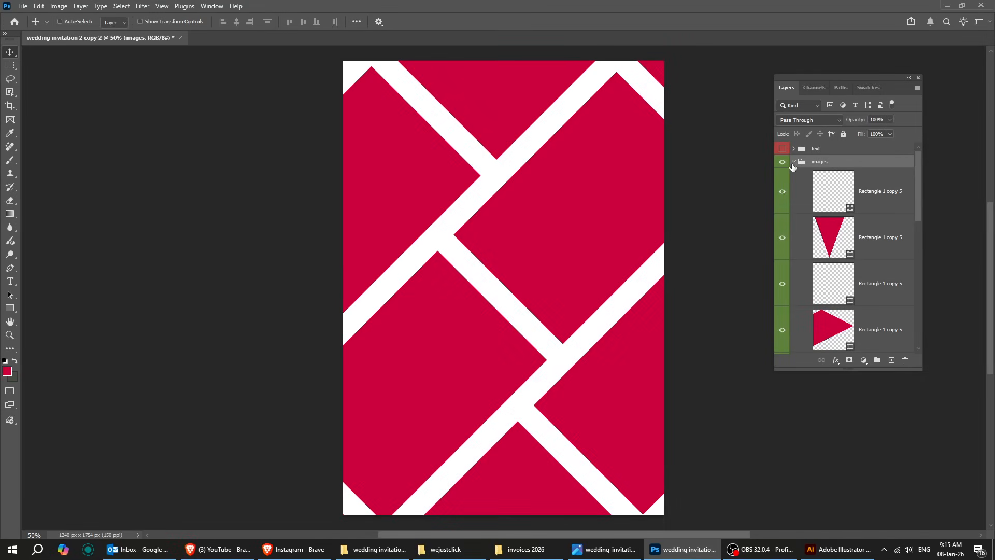
Select the Rectangle 1 layer at the page's bottom edge and place photo 1 from the freepik folder over it.
scroll(606, 415, down, 2)
right_click(513, 436)
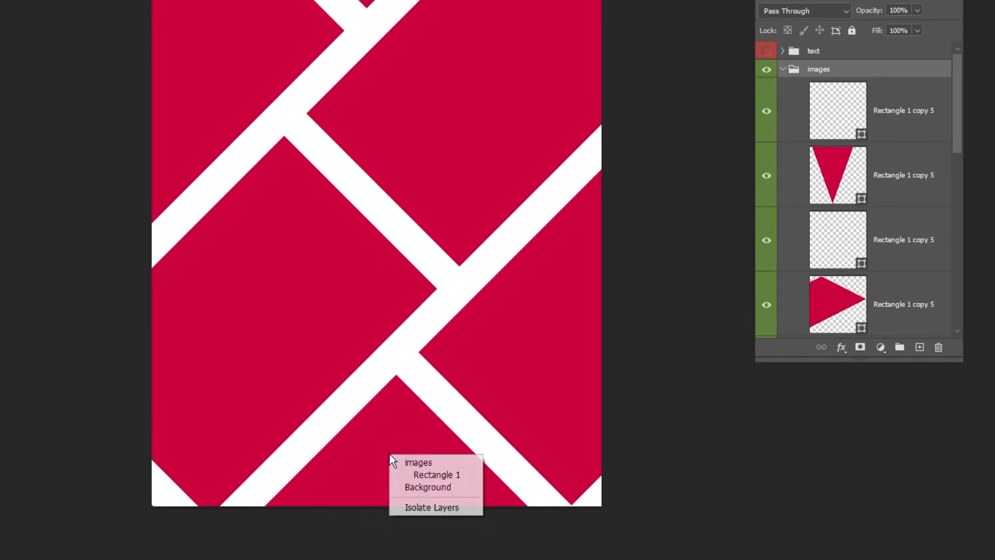
click(403, 474)
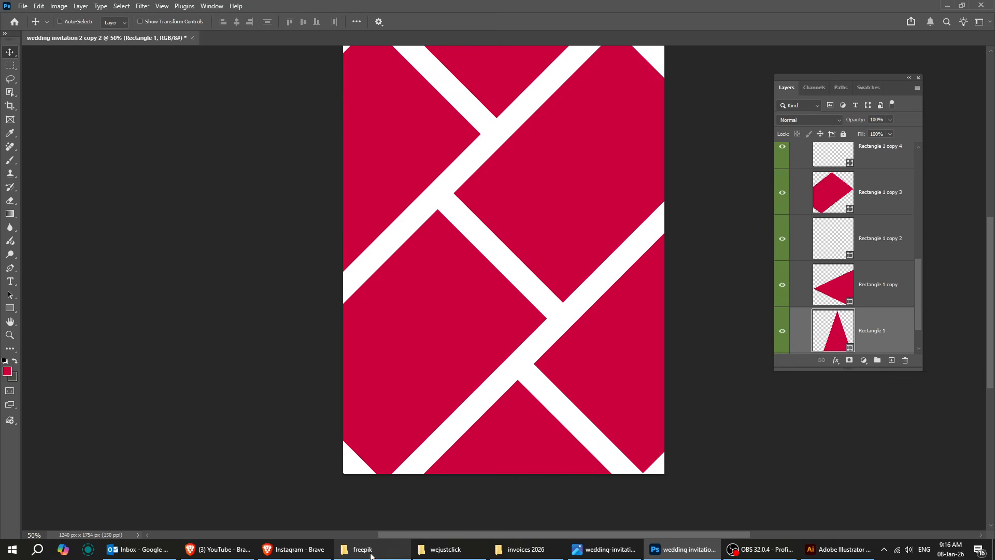
click(371, 555)
drag(223, 162, 548, 459)
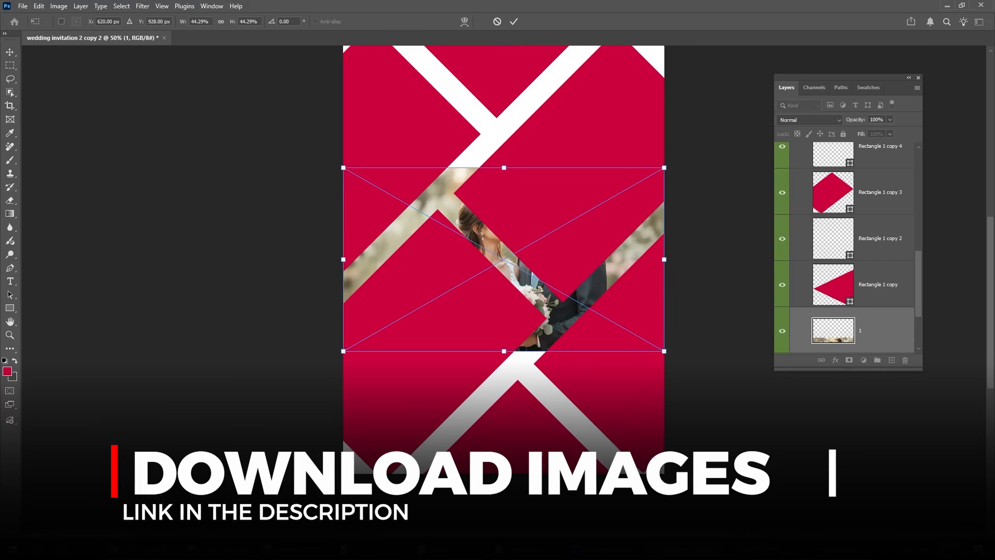
key(Return)
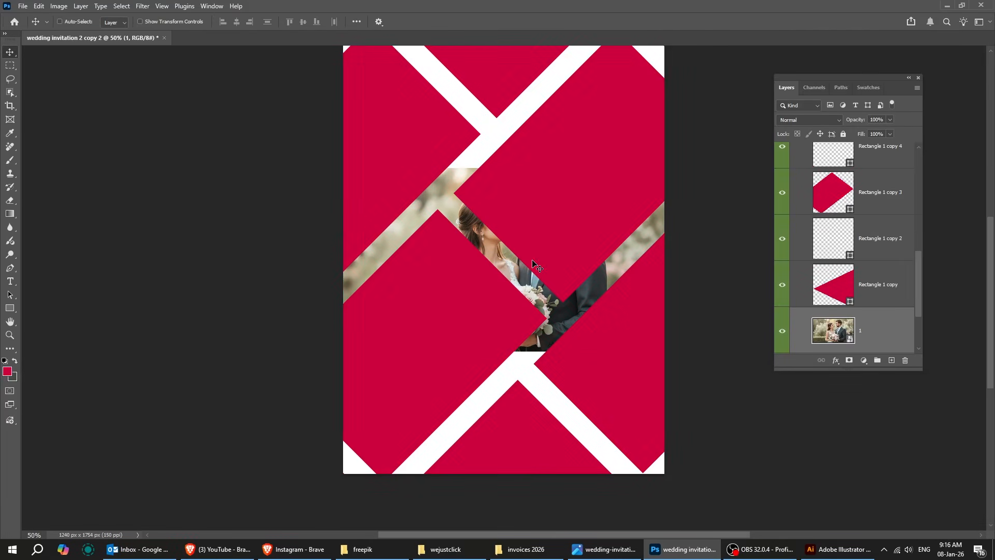
drag(533, 264, 551, 431)
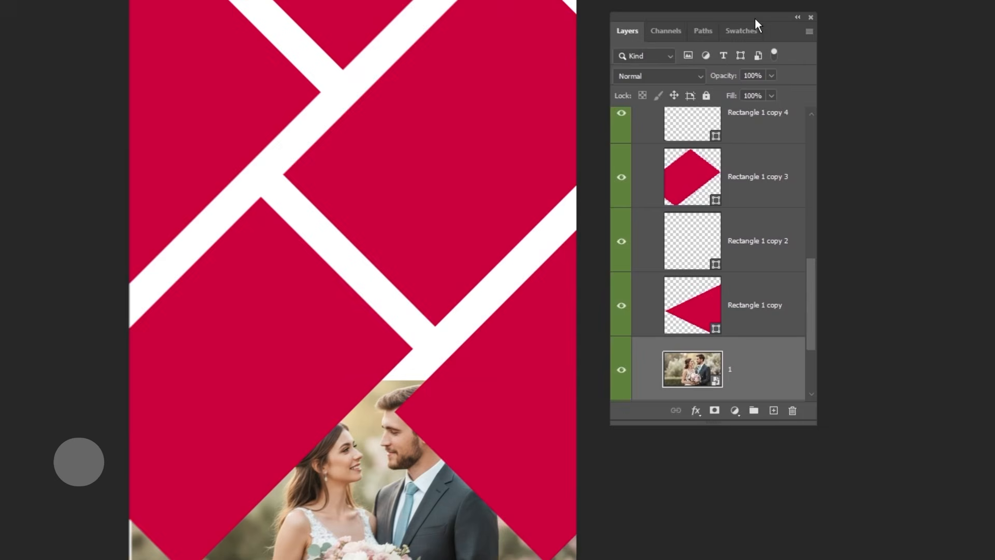
Clip photo 1 to the bottom rectangle with a clipping mask and reposition it so the couple's faces fit inside the shape.
click(809, 30)
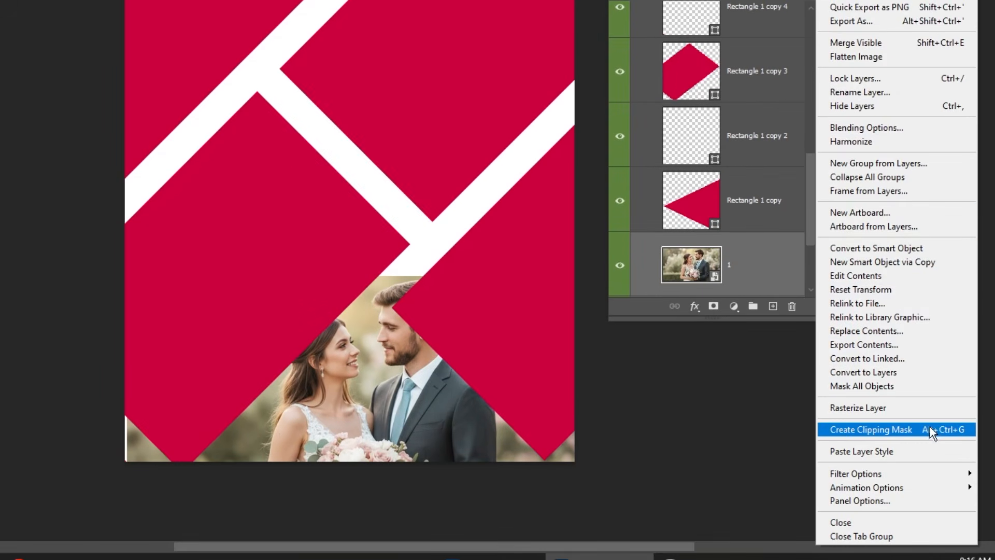
click(925, 433)
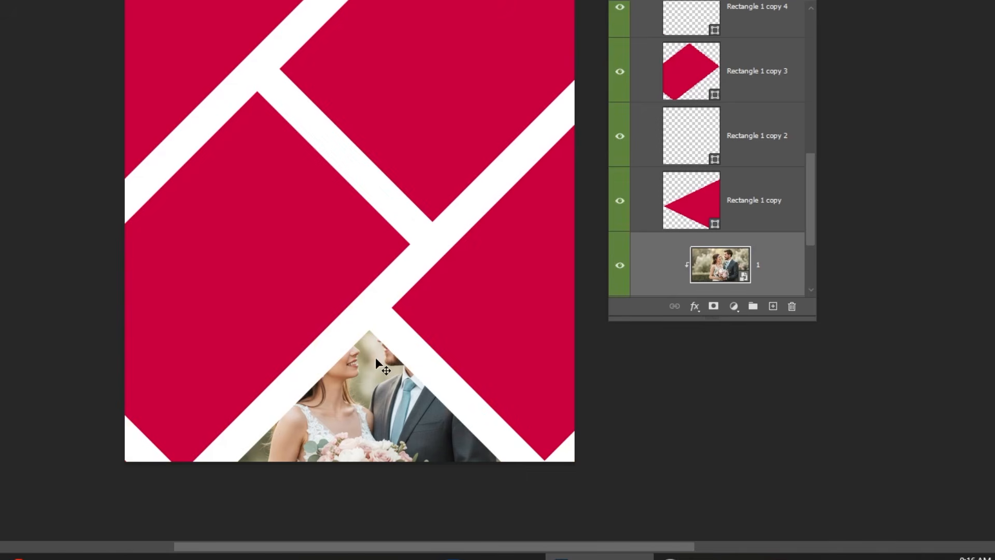
drag(376, 361, 395, 425)
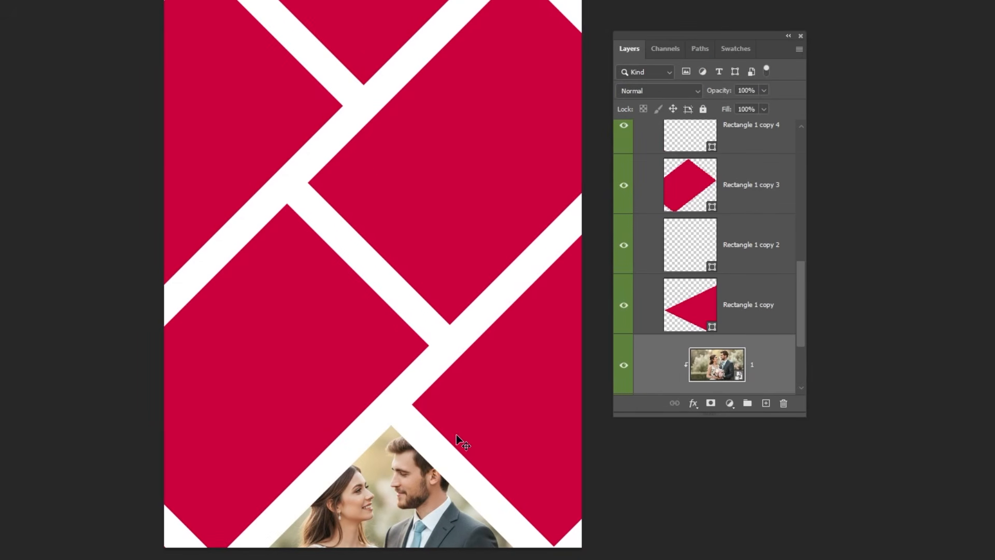
Select the Rectangle 1 copy layer at the page's lower-right edge and place photo 2 from the freepik folder above it.
drag(748, 40, 738, 42)
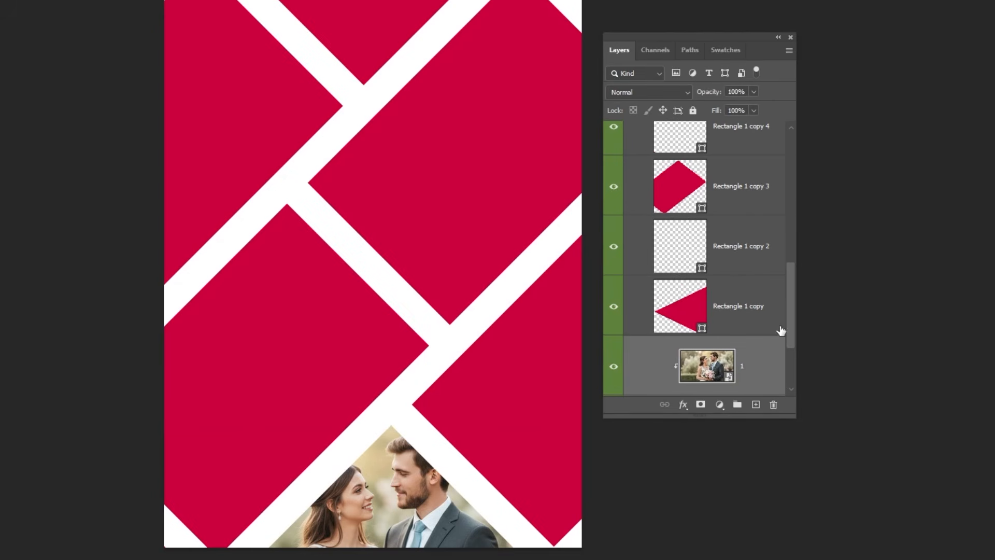
drag(786, 414, 802, 440)
drag(440, 344, 377, 353)
right_click(403, 378)
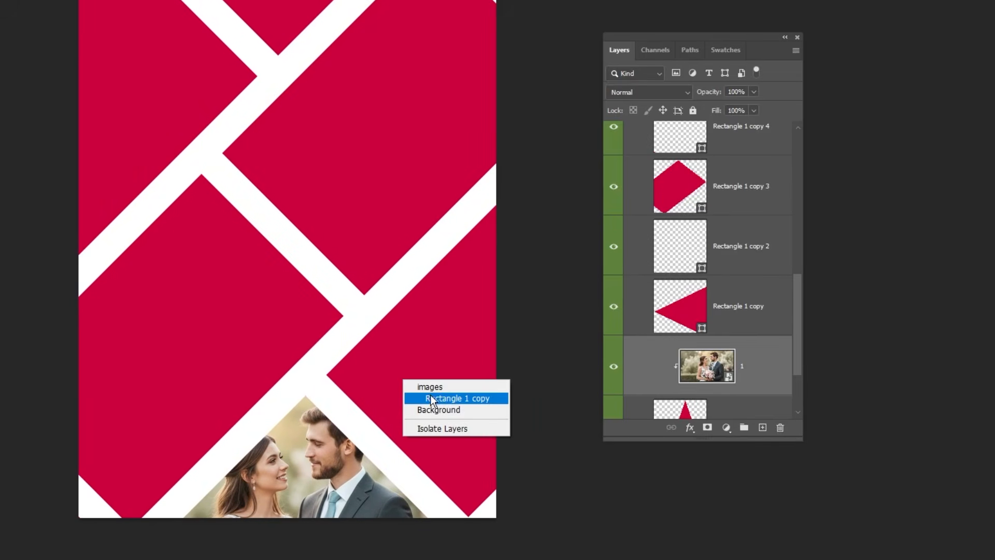
click(436, 399)
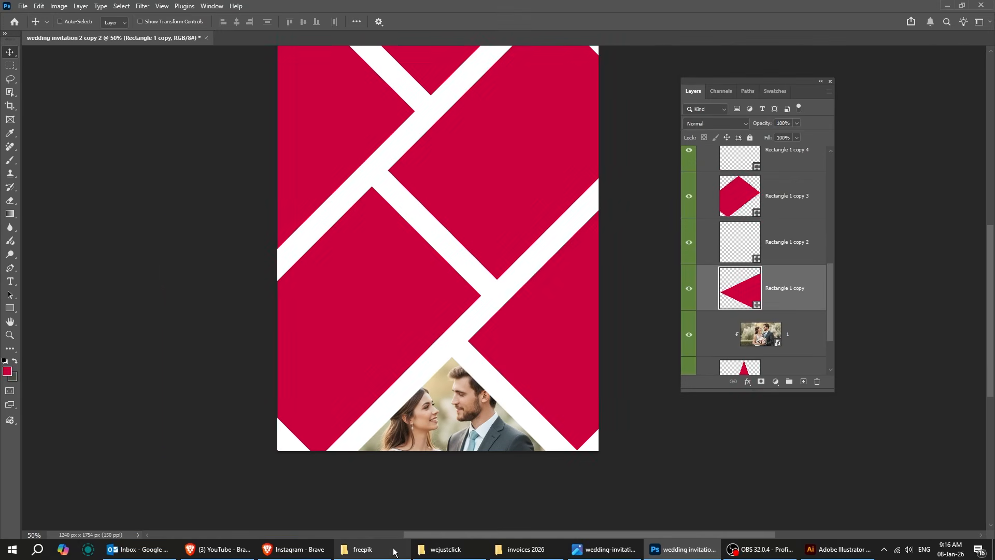
click(394, 549)
drag(342, 151, 490, 383)
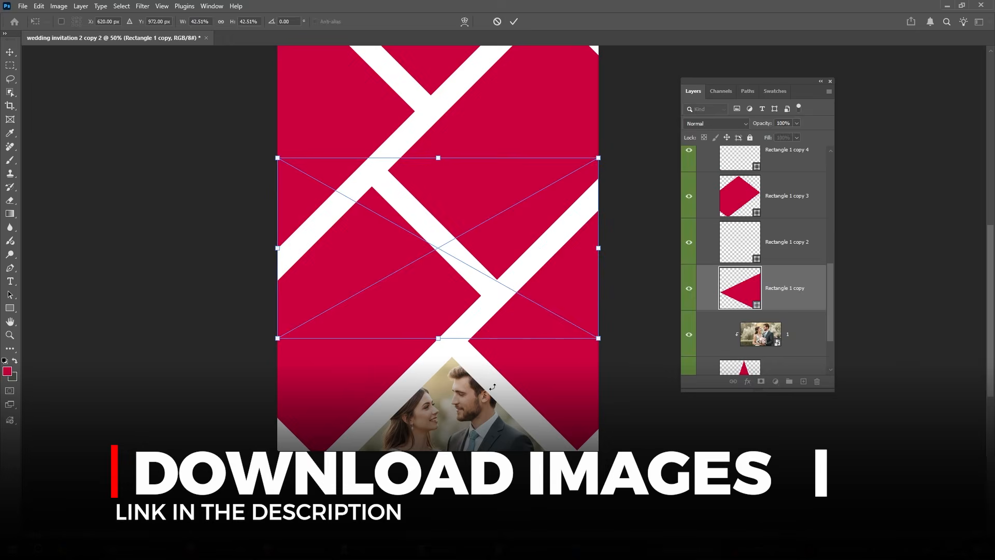
Rotate photo 2 to -45°, clip it to Rectangle 1 copy and reposition it so both faces fit inside the shape.
drag(592, 389, 611, 249)
drag(516, 275, 581, 369)
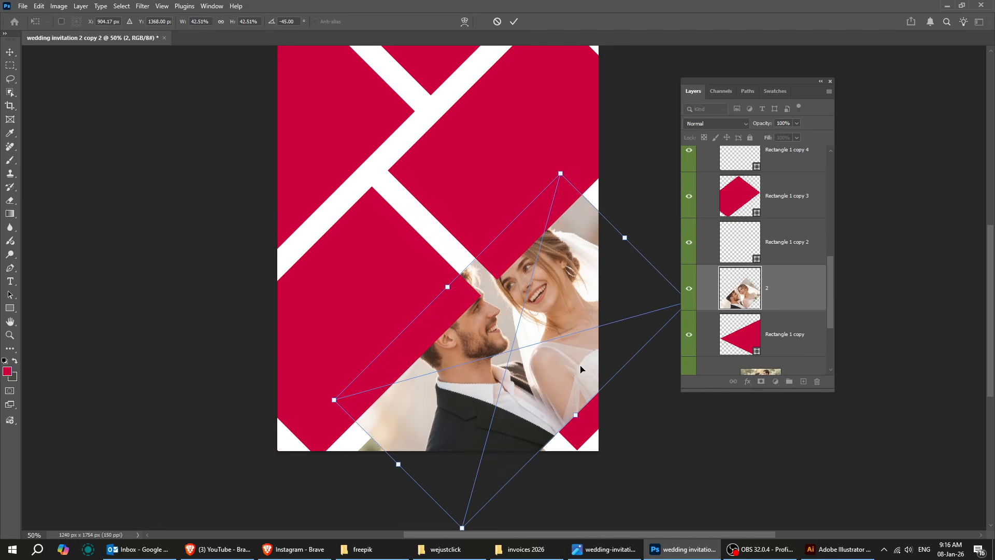
key(Return)
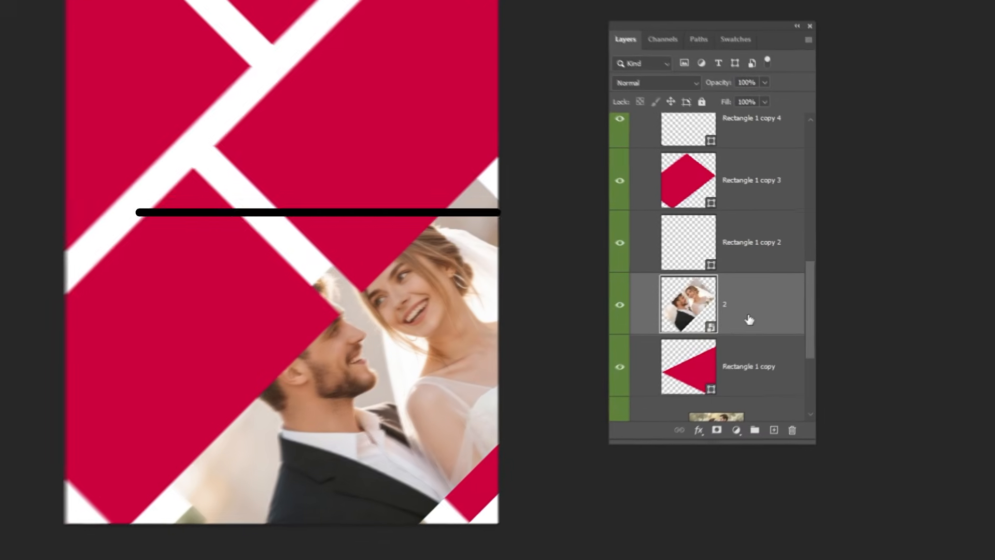
alt+click(750, 336)
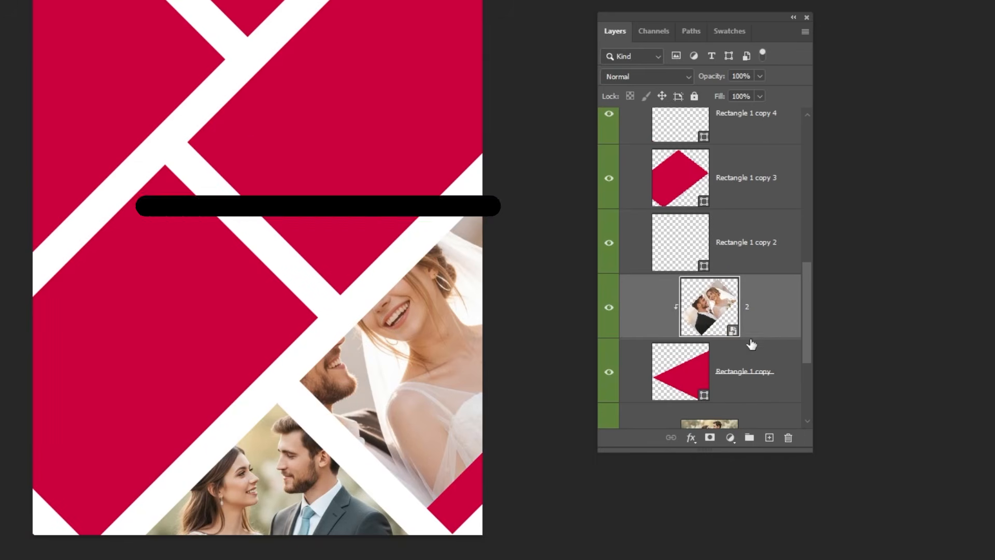
drag(402, 347, 454, 367)
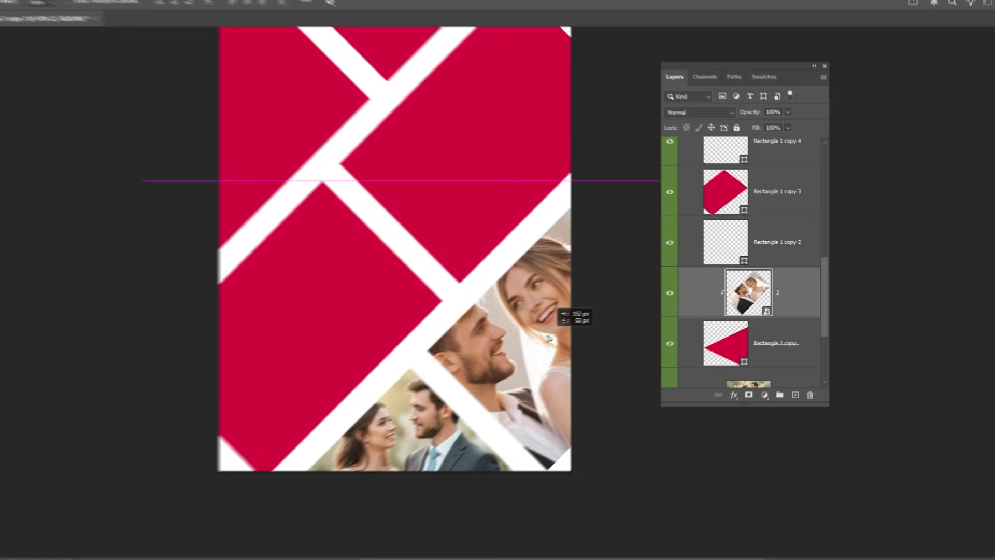
drag(548, 339, 542, 342)
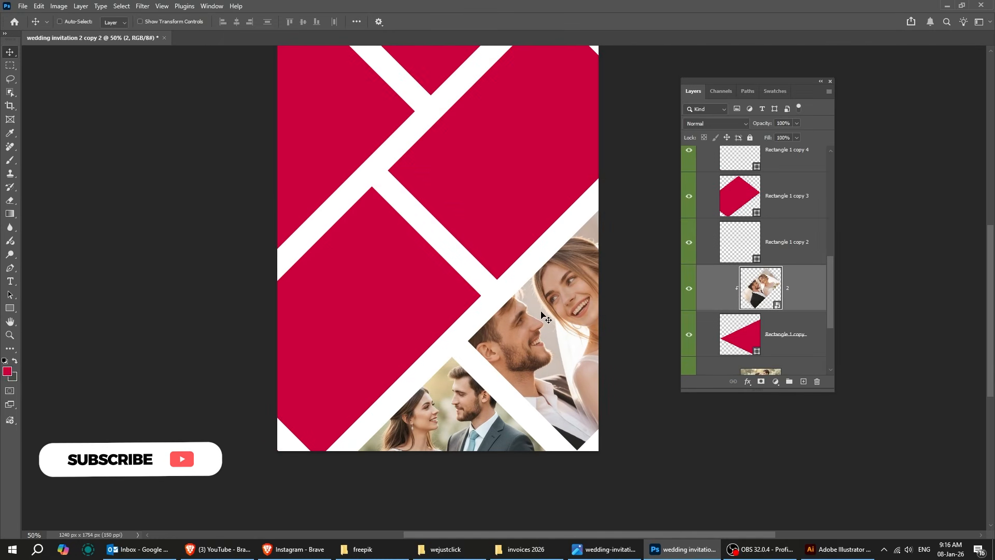
Select the large Rectangle 1 copy 3 layer on the page's right side and place photo 3 from the freepik folder above it.
right_click(484, 185)
click(522, 198)
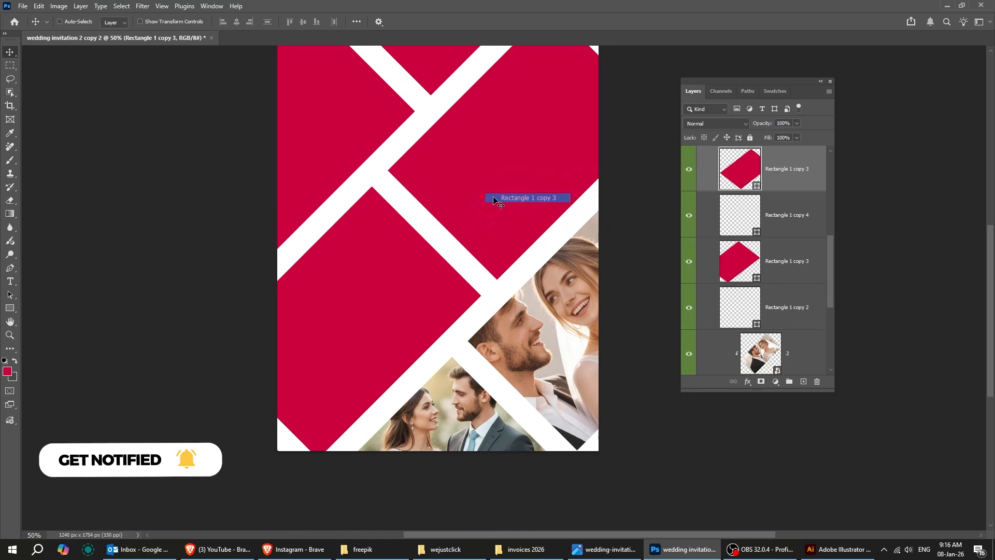
click(387, 553)
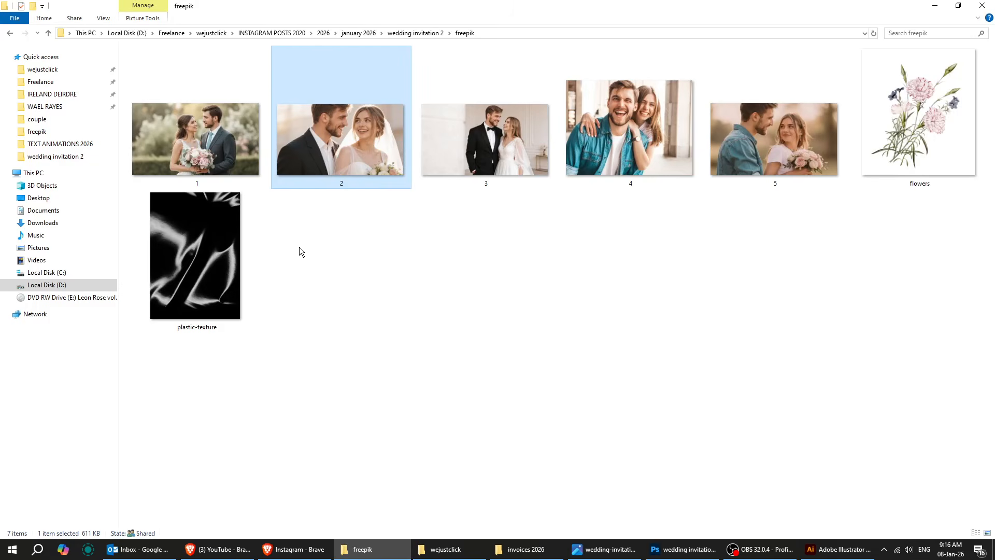
drag(488, 158, 454, 307)
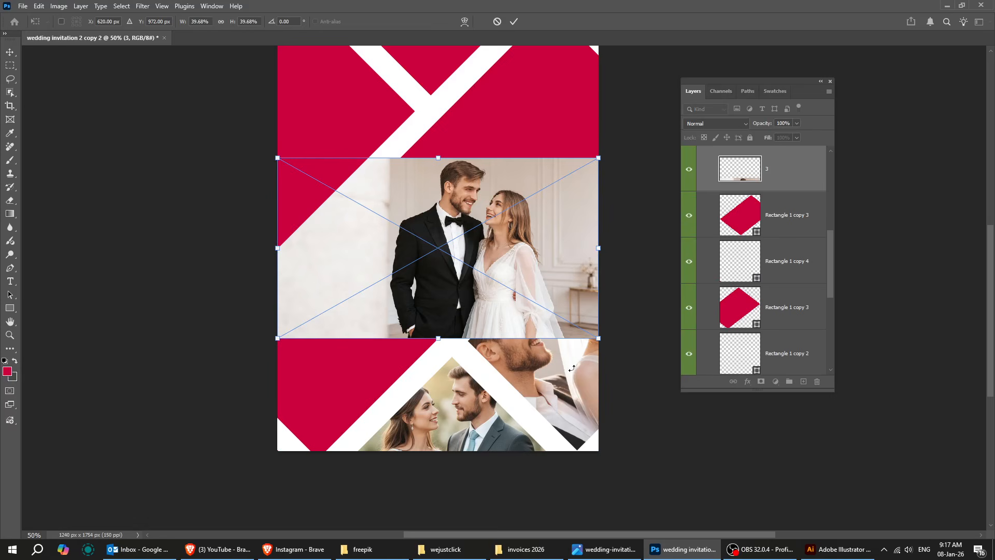
Rotate photo 3 to -45°, clip it to the large rectangle, then enlarge it to about 68.58% and center the couple inside the shape.
drag(601, 353, 586, 226)
key(Return)
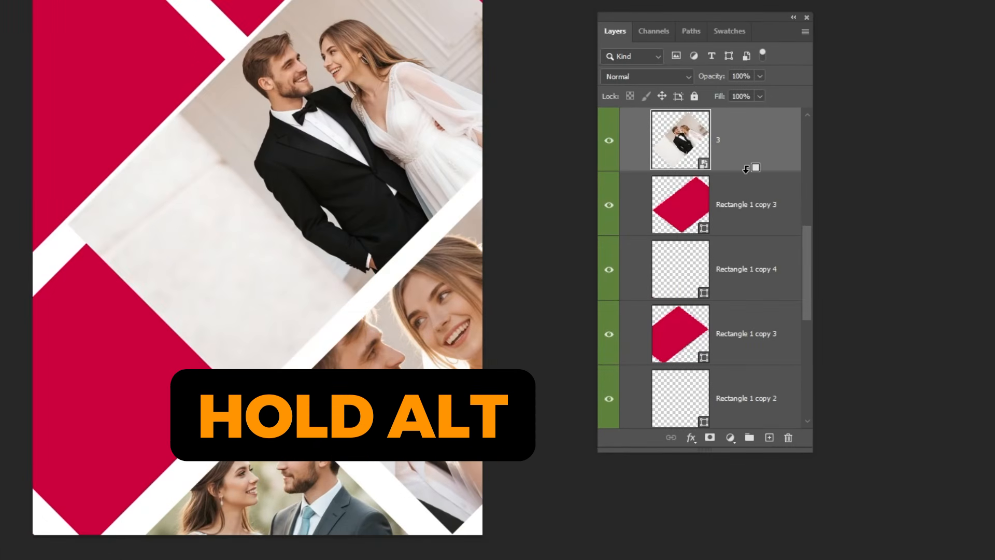
alt+click(746, 169)
key(ctrl+t)
drag(407, 246, 490, 297)
drag(389, 135, 429, 216)
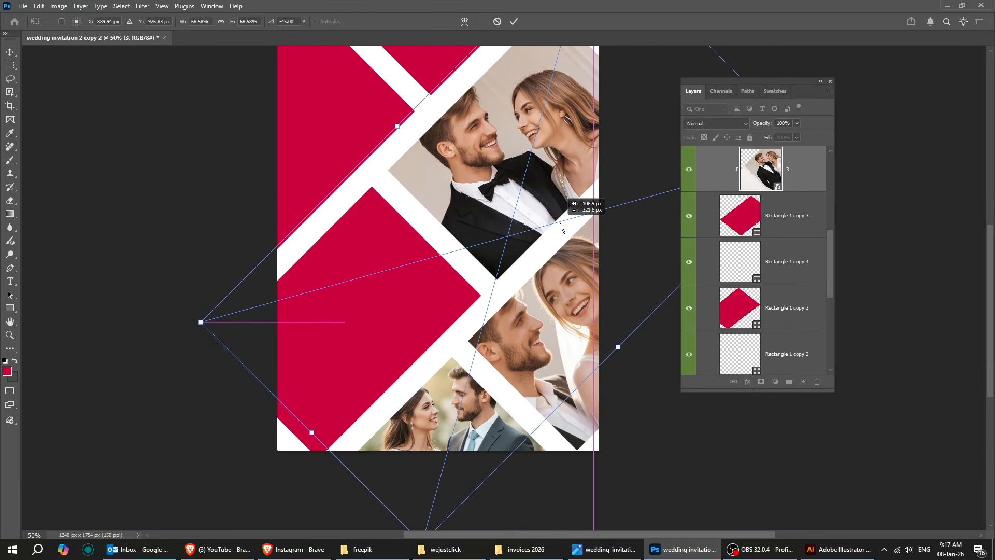
key(Return)
Place photo 4 from the freepik folder over the Rectangle 1 copy 5 shape at the page's top edge and clip it to that shape.
drag(475, 150, 452, 212)
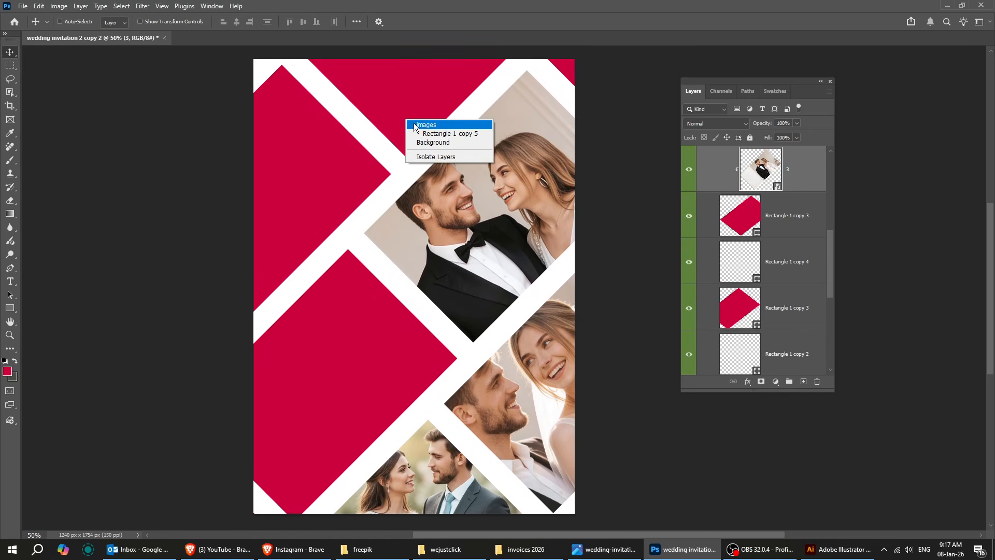
click(422, 135)
click(403, 547)
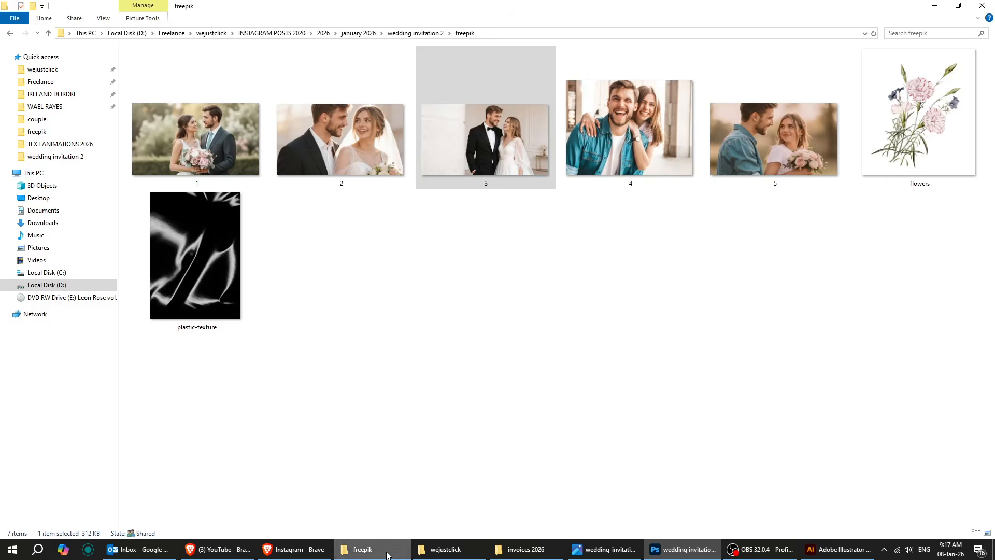
drag(620, 150, 558, 336)
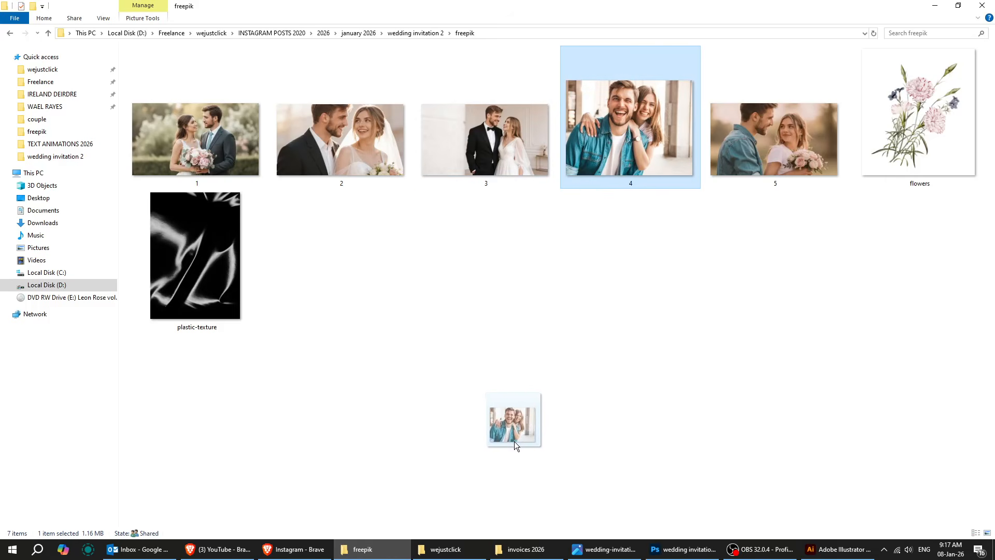
drag(695, 555, 449, 195)
drag(425, 298, 450, 107)
alt+click(797, 191)
Select the Rectangle 1 copy 5 layer at the page's upper left and place photo 5 from the freepik folder above it.
right_click(306, 199)
click(336, 208)
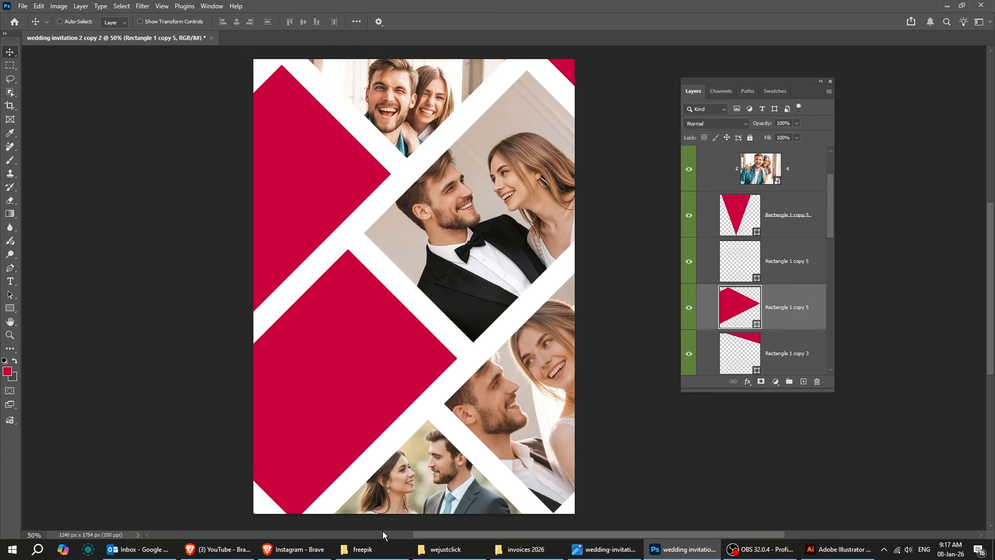
click(363, 550)
drag(790, 165, 439, 342)
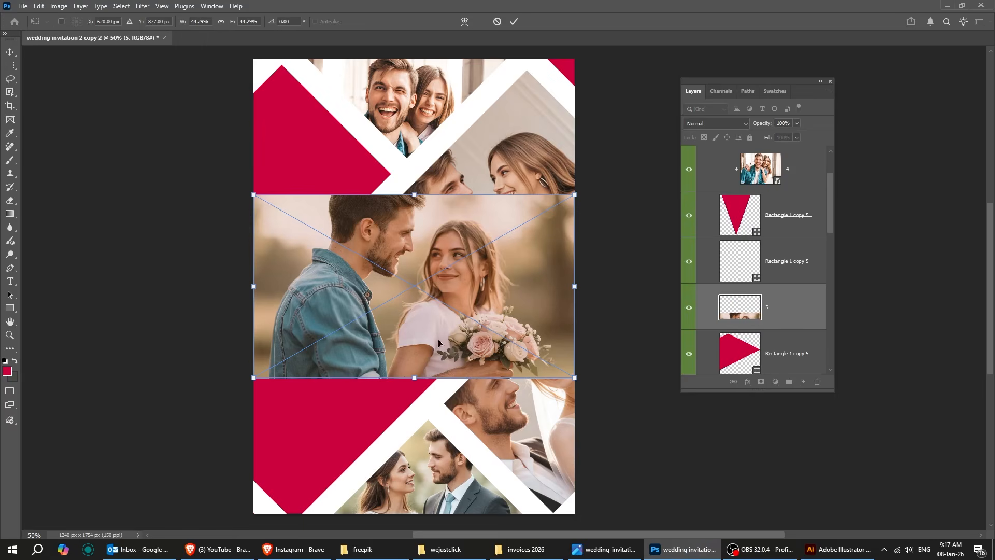
Rotate photo 5 to match the diagonal grid, move it over the upper-left rectangle and clip it to that shape.
drag(579, 411, 602, 250)
key(Return)
drag(450, 259, 378, 151)
alt+click(791, 330)
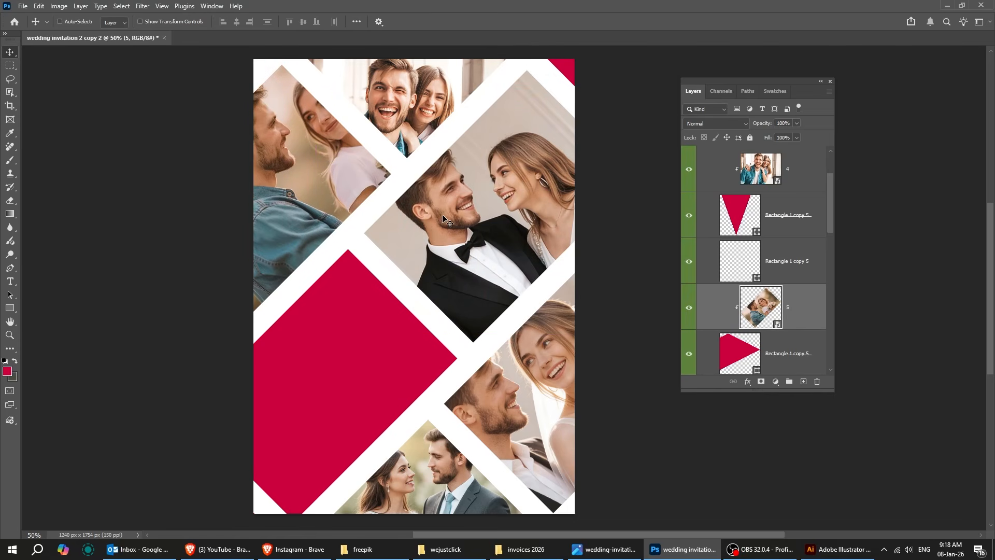
Hide the Rectangle 1 copy 3 layer that forms the large red rectangle at the page's lower left.
drag(455, 208, 443, 201)
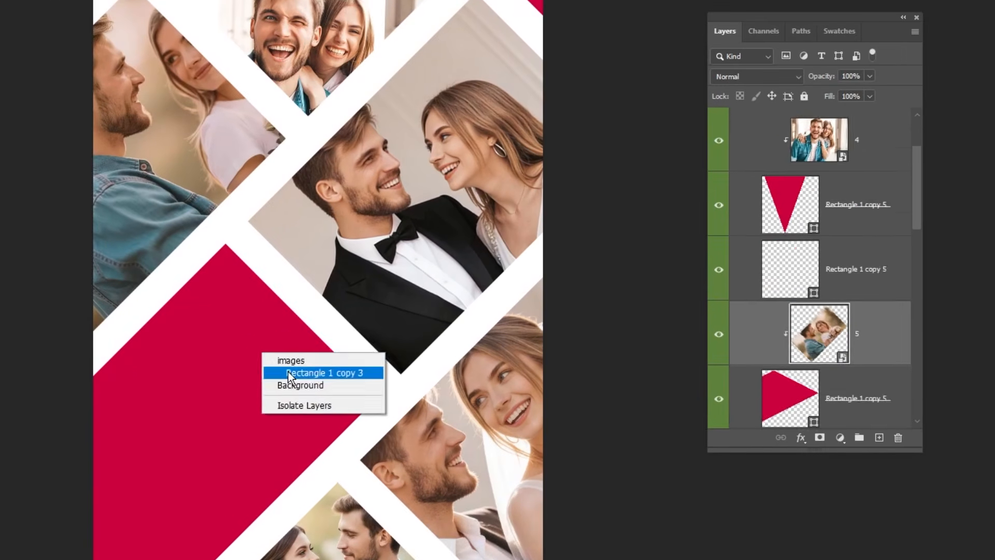
click(381, 334)
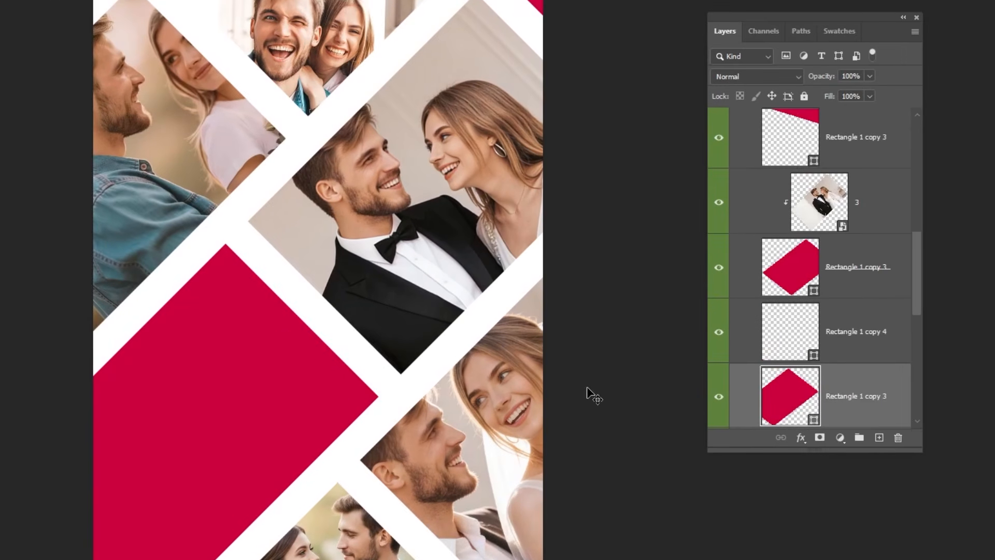
click(718, 397)
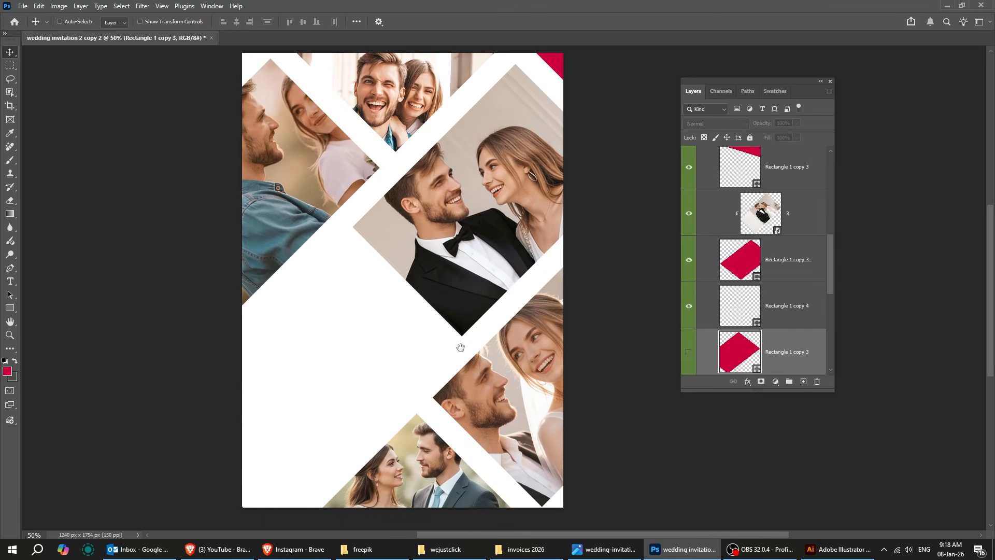
Recolor the small red rectangle in the page's top-right corner to beige d0c0b3, sampled from photo 3's background.
drag(529, 119, 408, 283)
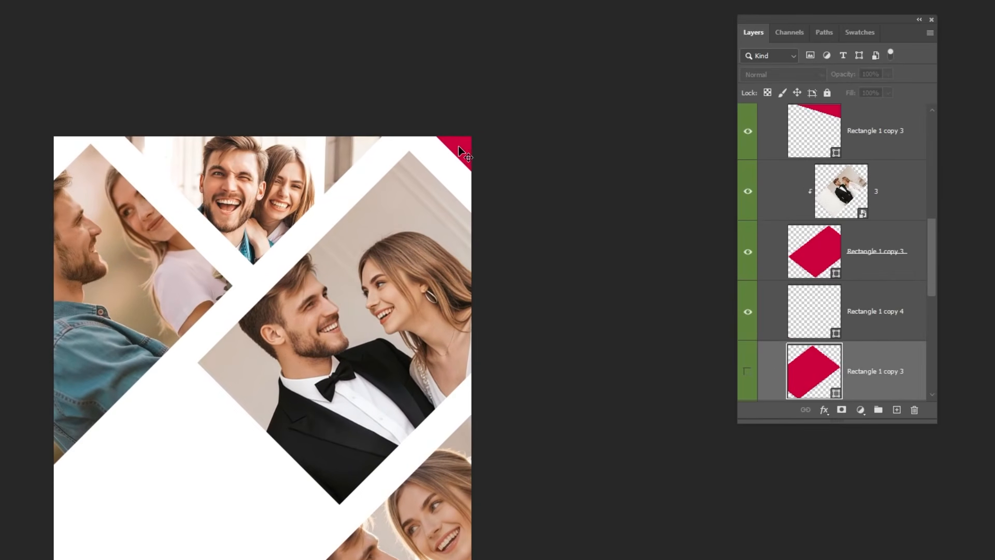
right_click(466, 179)
click(481, 166)
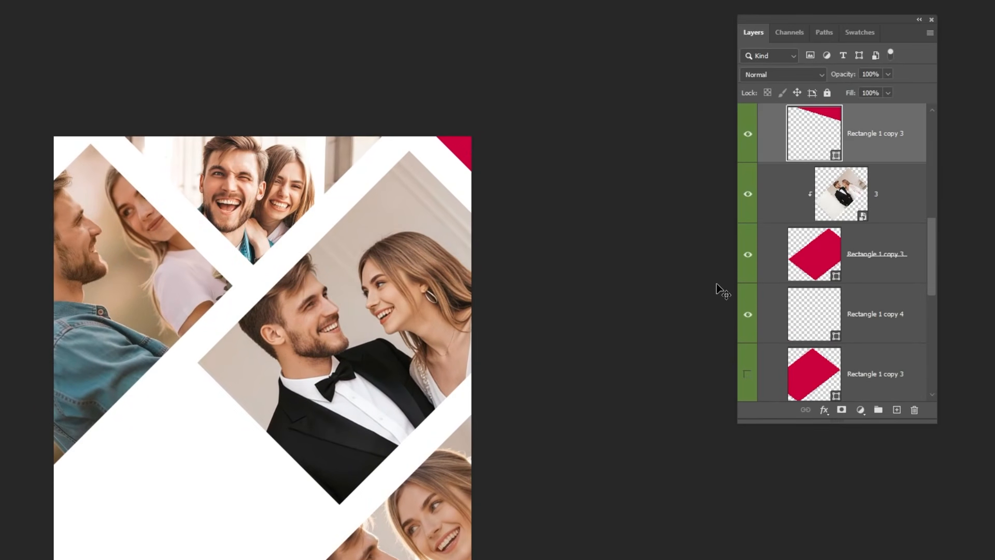
double_click(823, 119)
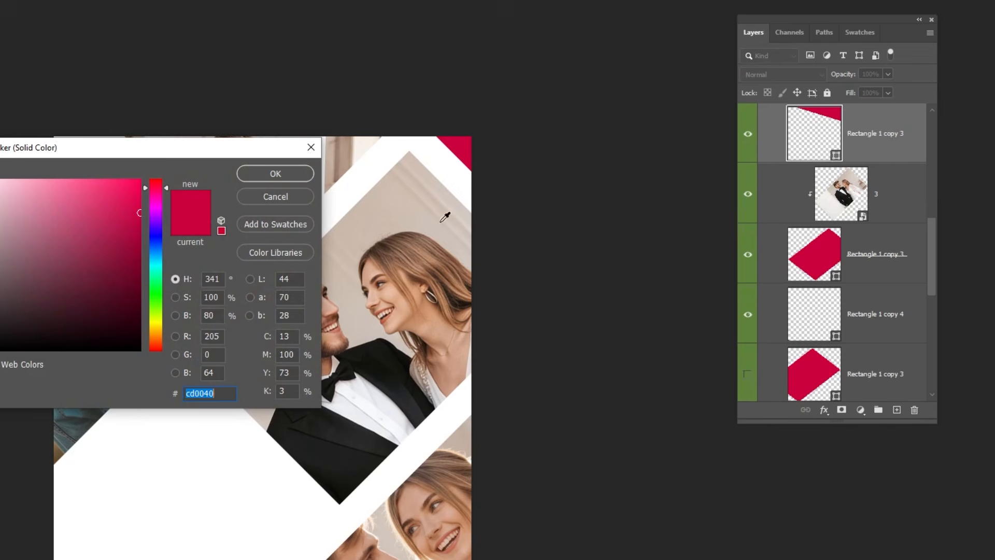
click(409, 203)
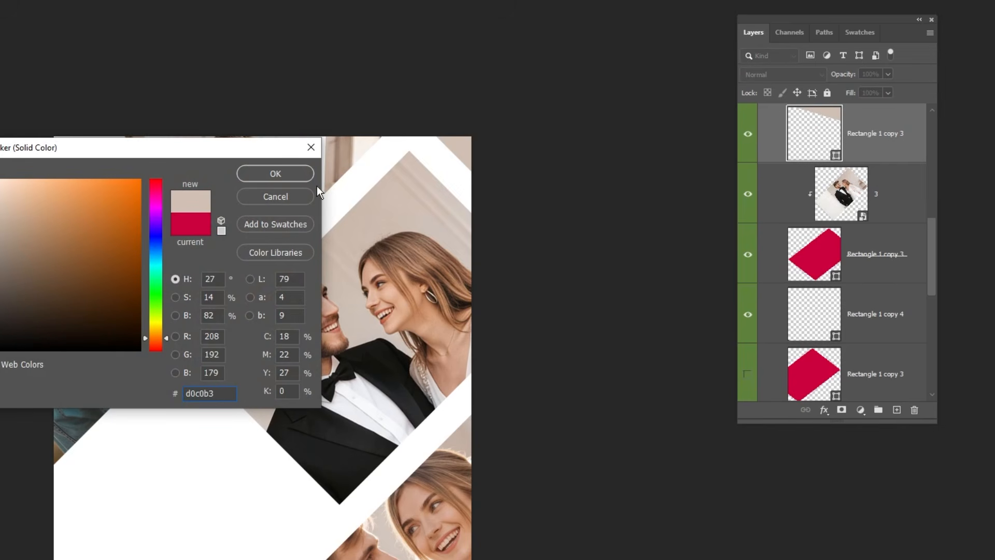
click(303, 177)
Collapse the images group and add a Gradient fill layer directly above the Background layer.
drag(512, 386, 496, 295)
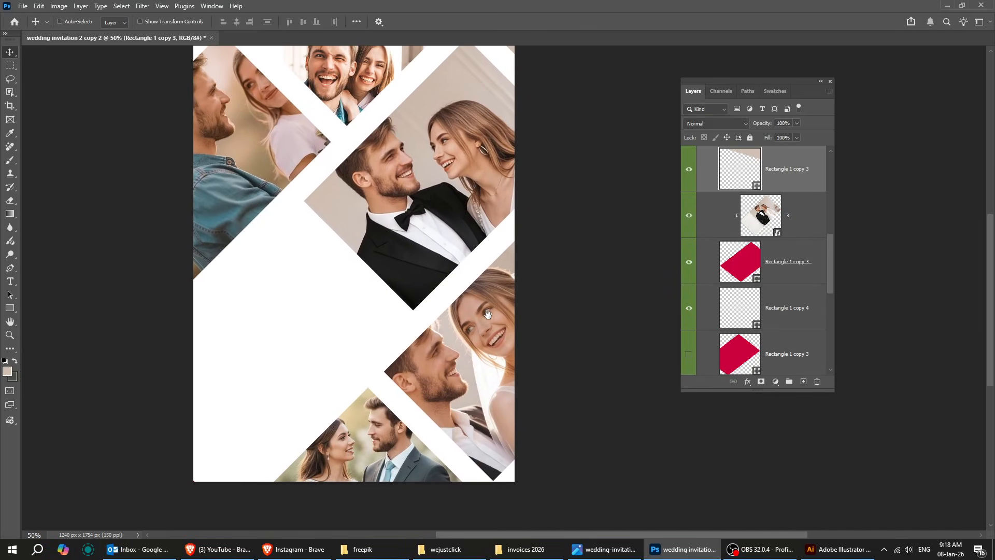
scroll(785, 181, up, 3)
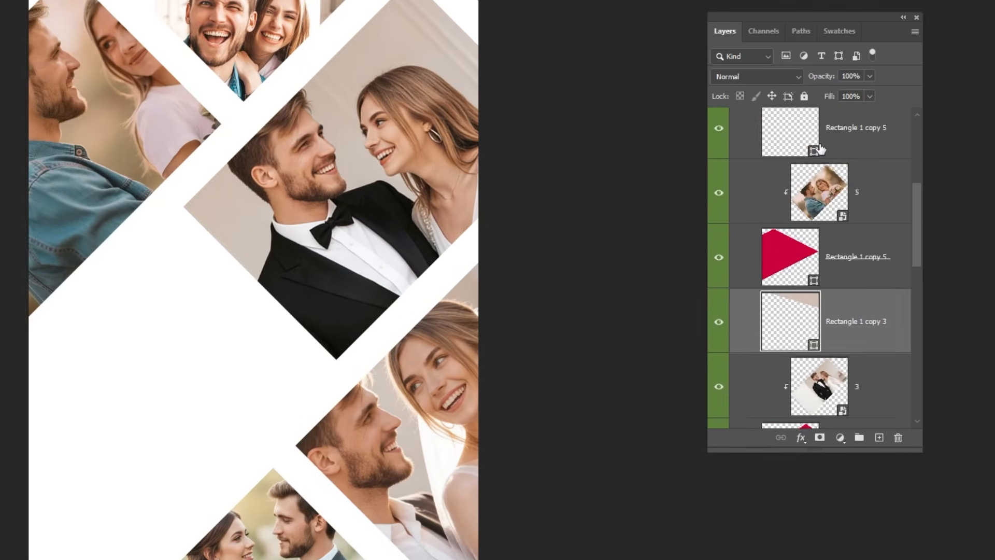
scroll(816, 151, up, 3)
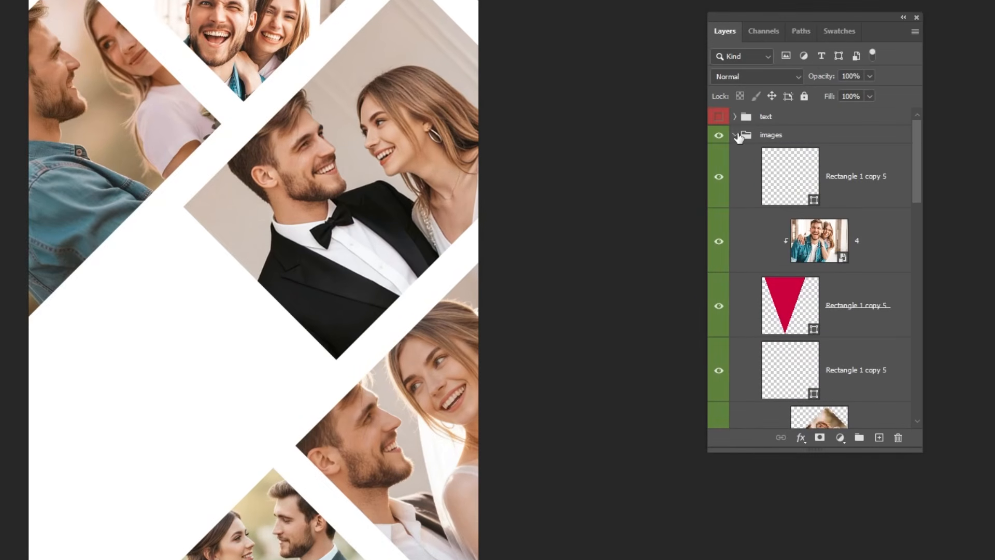
click(735, 136)
click(811, 194)
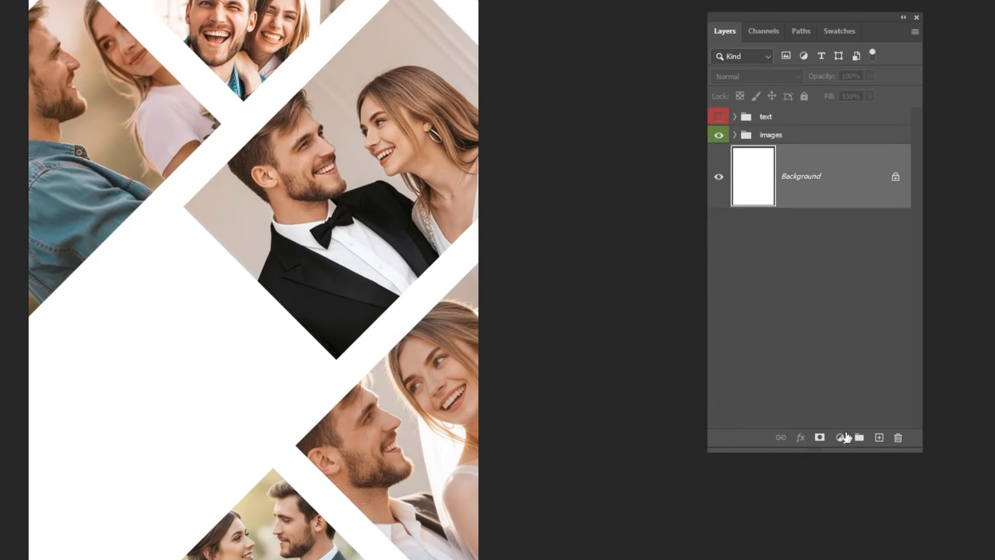
click(844, 437)
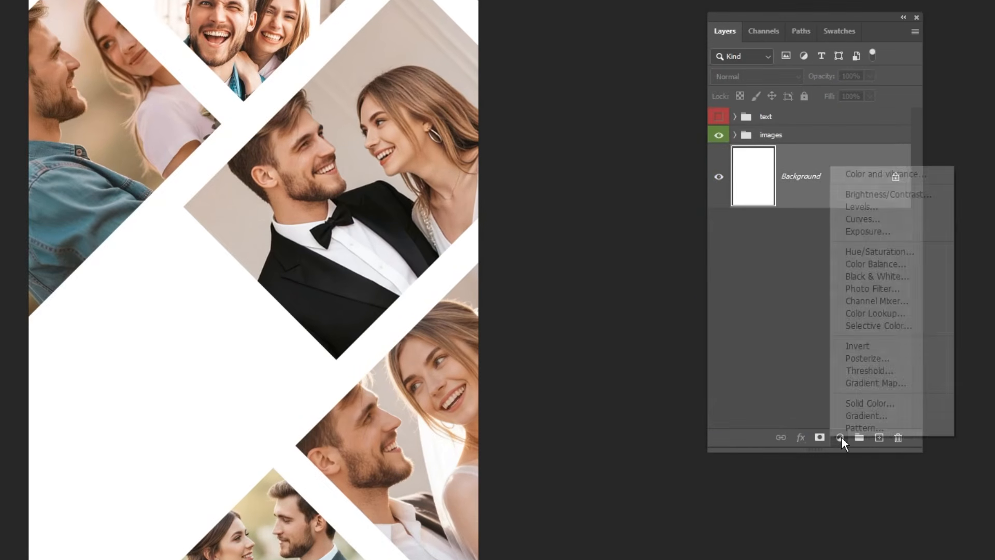
click(861, 416)
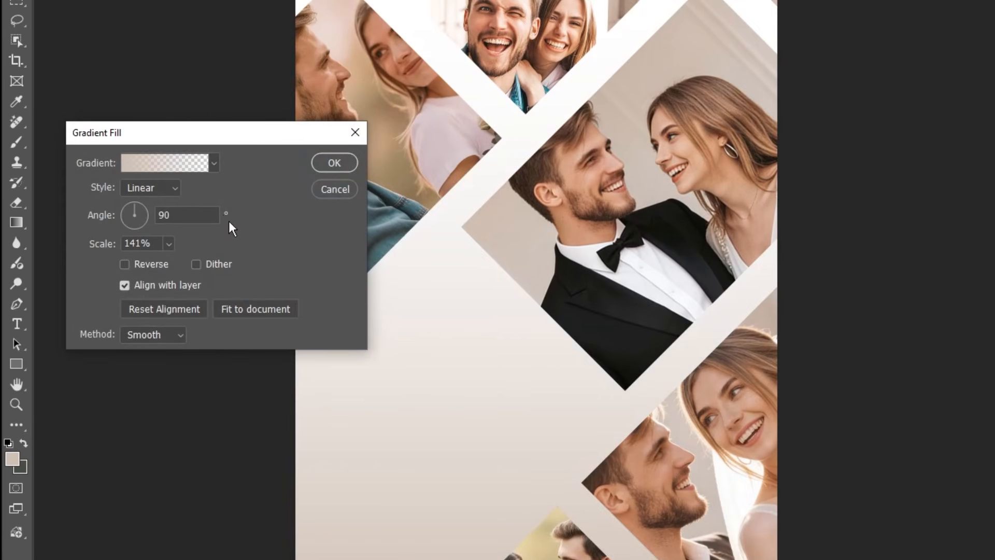
Set the starting color stop of the gradient fill to light pink efc7b9.
click(173, 168)
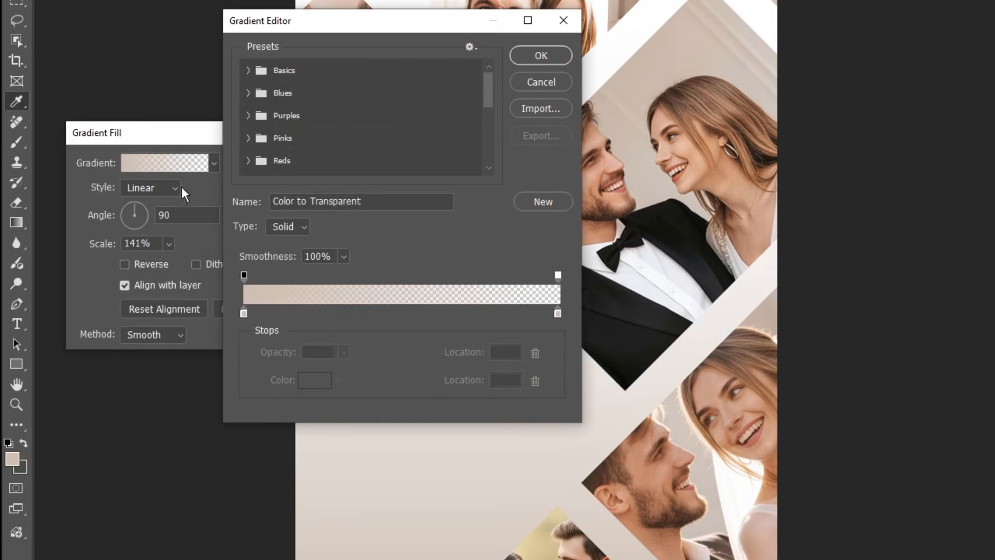
click(244, 312)
double_click(244, 312)
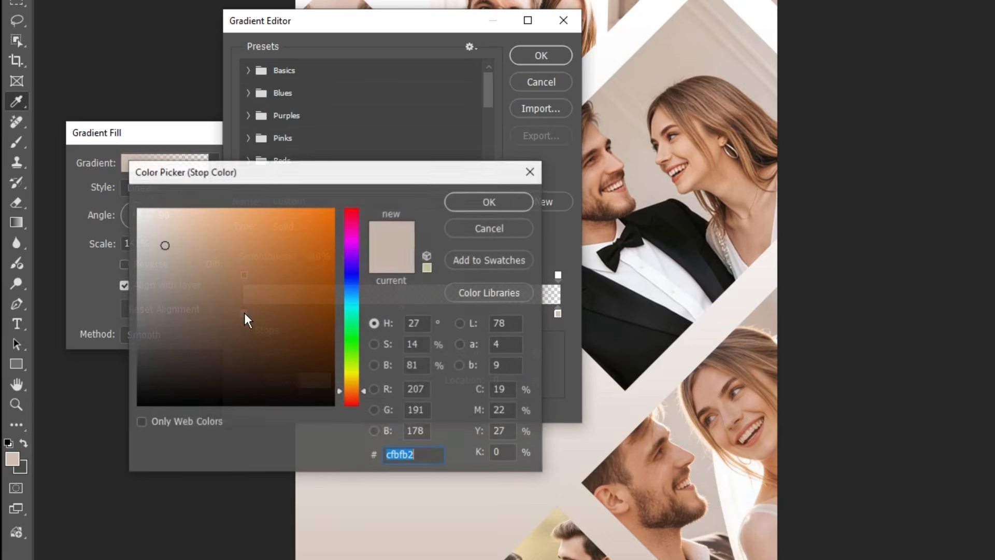
drag(340, 401, 340, 404)
drag(178, 244, 181, 220)
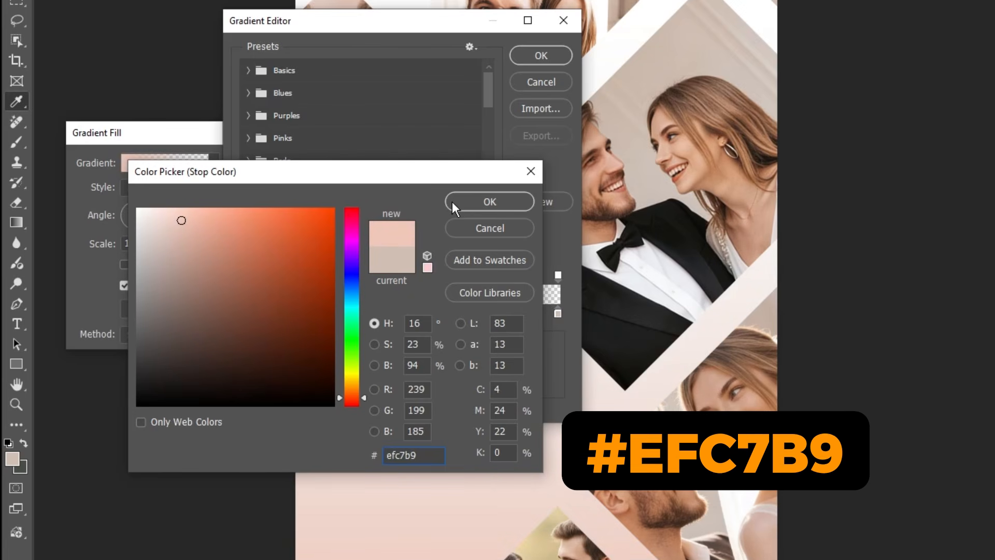
click(490, 201)
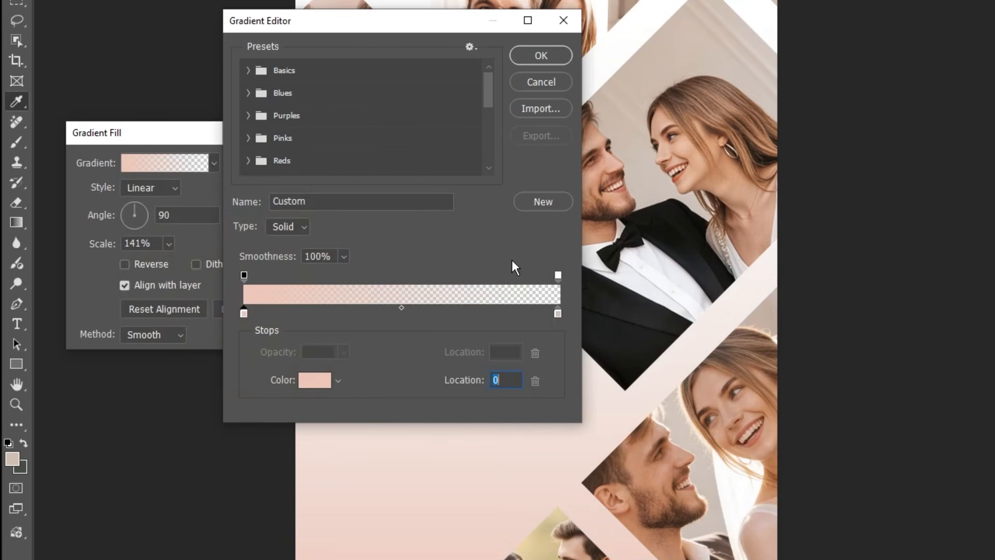
Set the gradient's end stop to white ffffff at 100% opacity and apply the gradient fill.
double_click(558, 313)
text(ffffff)
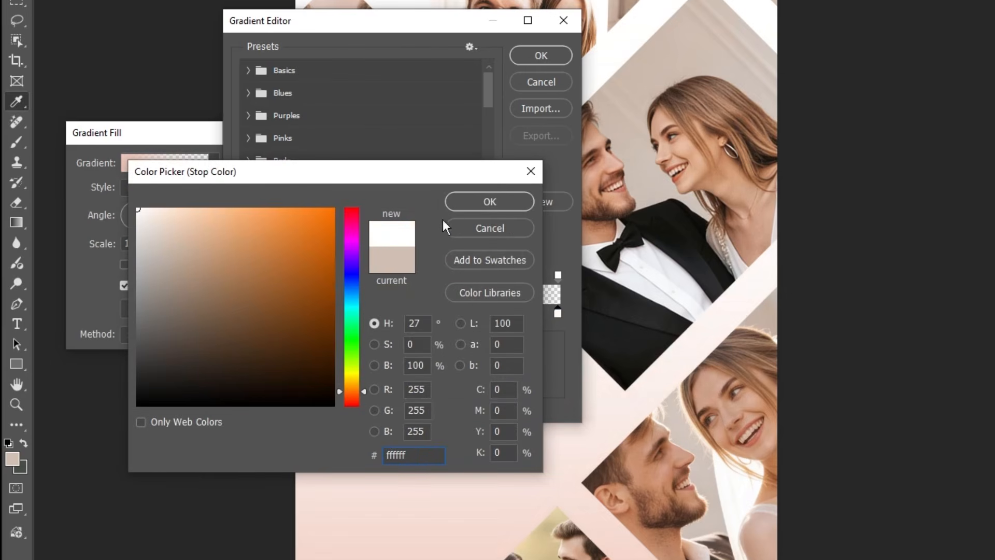
click(471, 200)
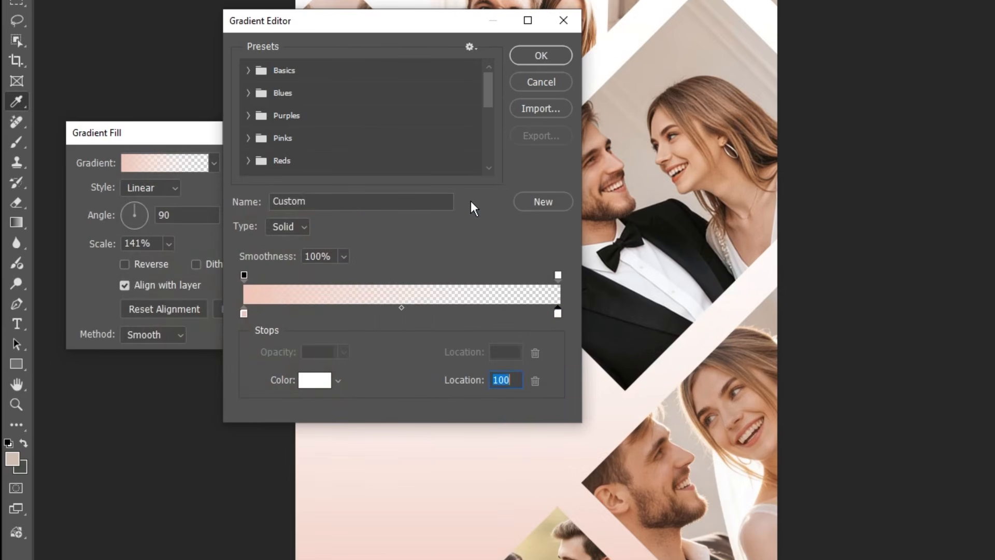
click(558, 275)
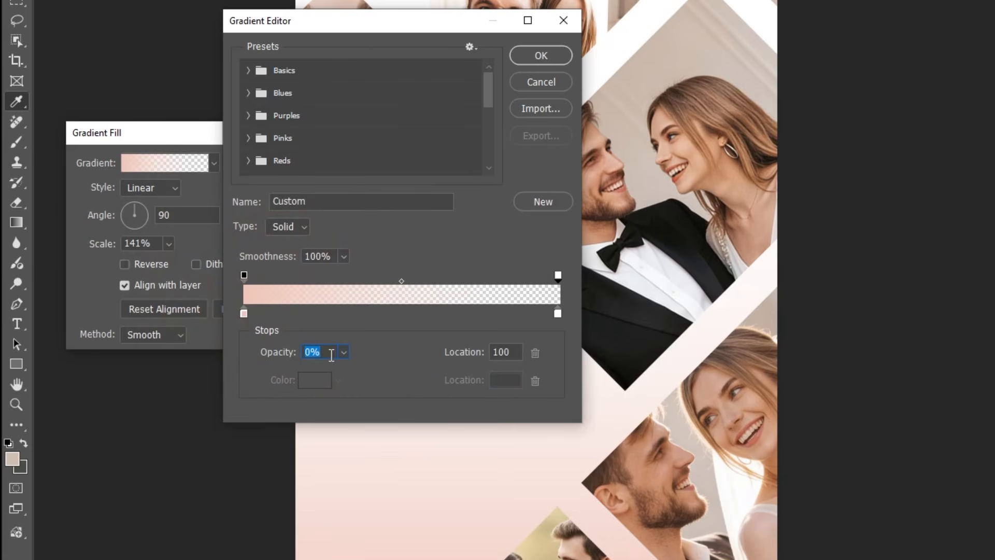
text(100)
key(Return)
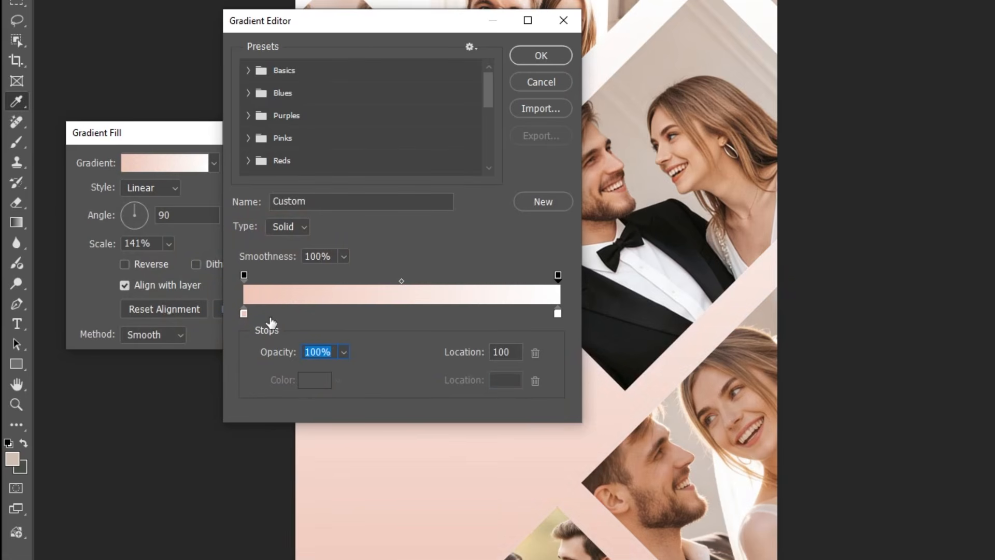
click(542, 54)
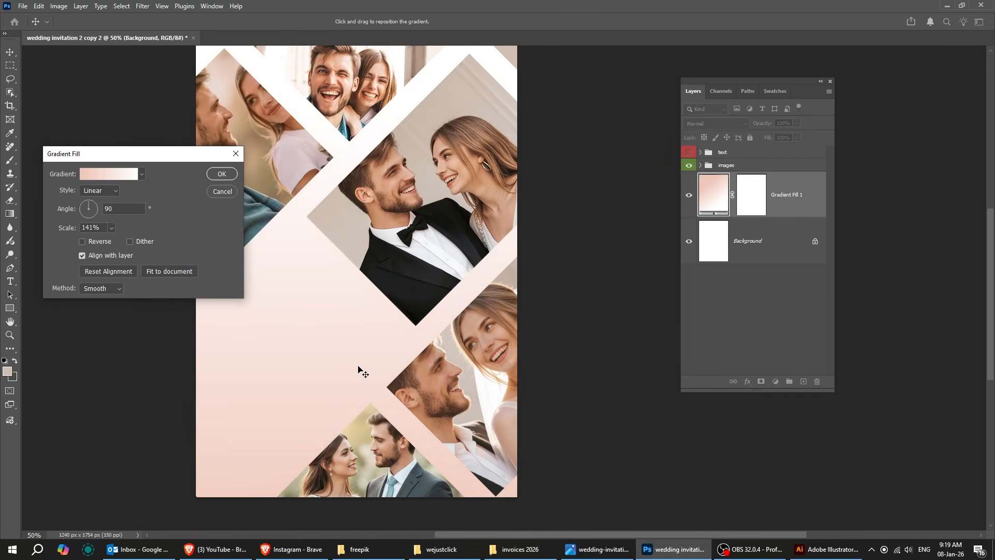
click(222, 175)
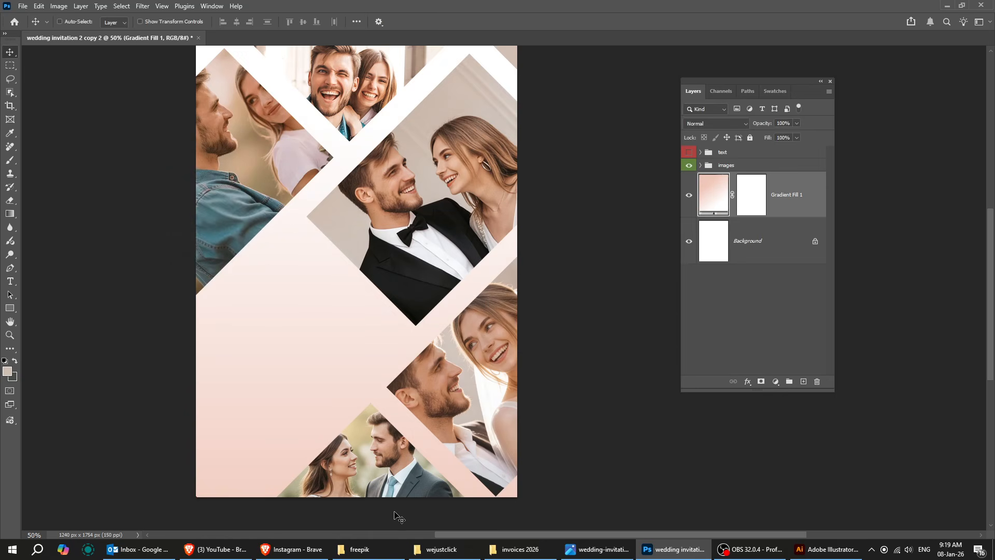
Place the flowers image from the freepik folder above the gradient fill layer, scaled to about 85% over the page's lower-left area.
click(363, 549)
drag(914, 124, 374, 388)
drag(196, 450, 126, 534)
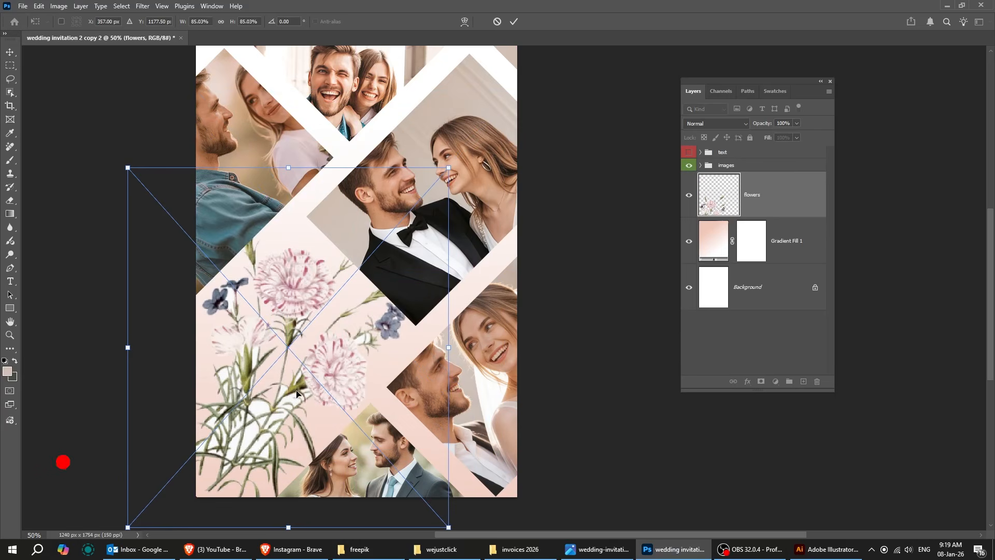
key(Return)
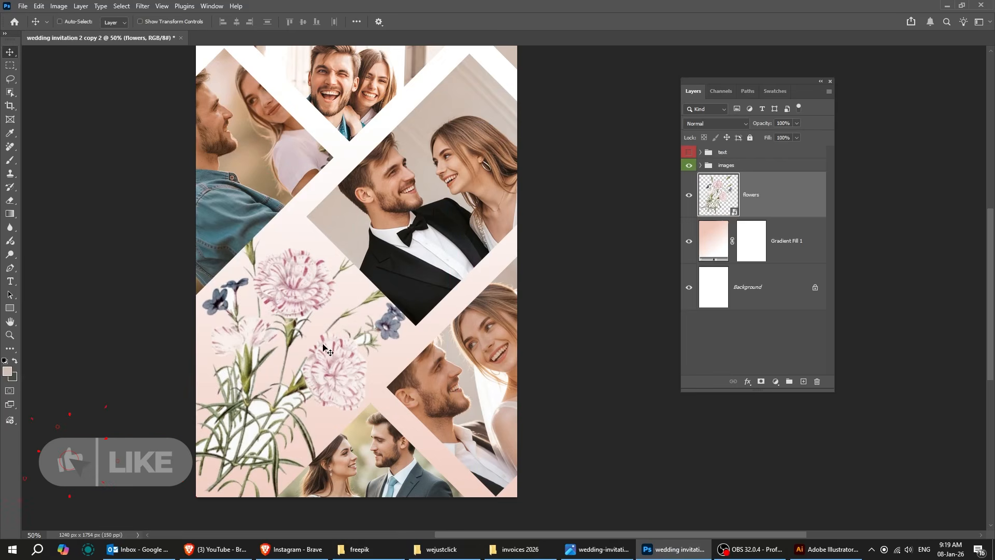
Scale the flowers down to fit the page's lower-left corner and shift them slightly inward.
key(ctrl+t)
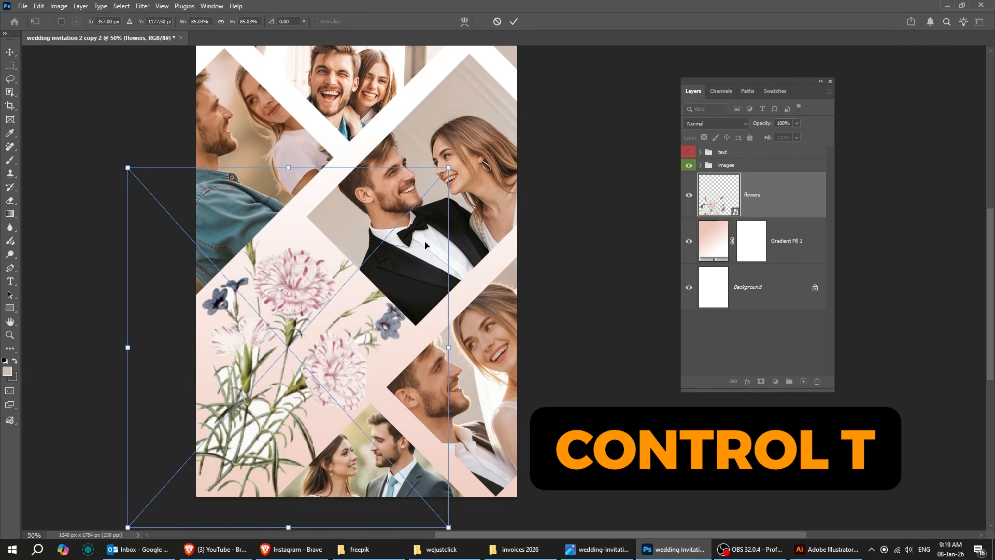
drag(448, 169, 313, 321)
key(Return)
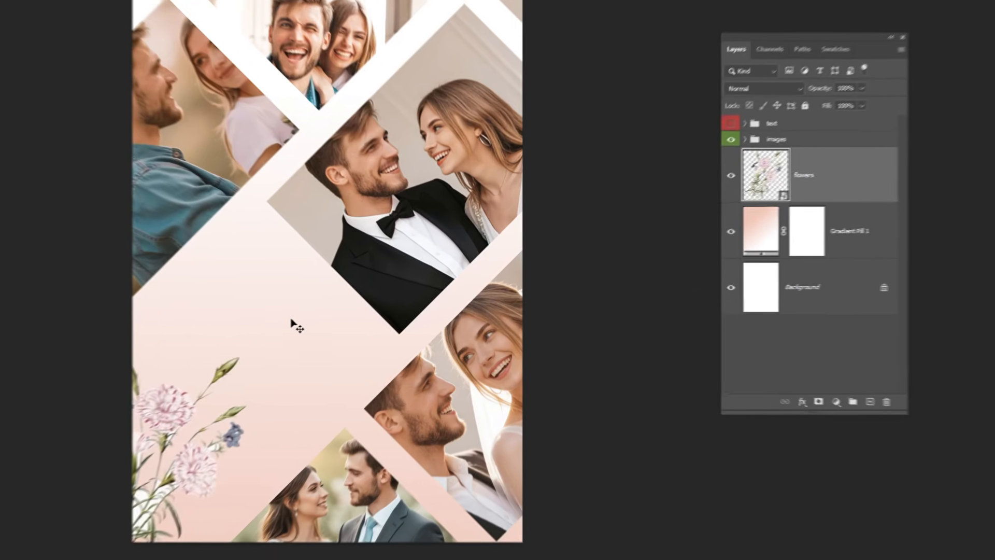
drag(179, 412, 237, 399)
Fade the flowers layer with Luminosity blending and 13% fill, then shift it closer to the page's lower-left corner.
click(794, 74)
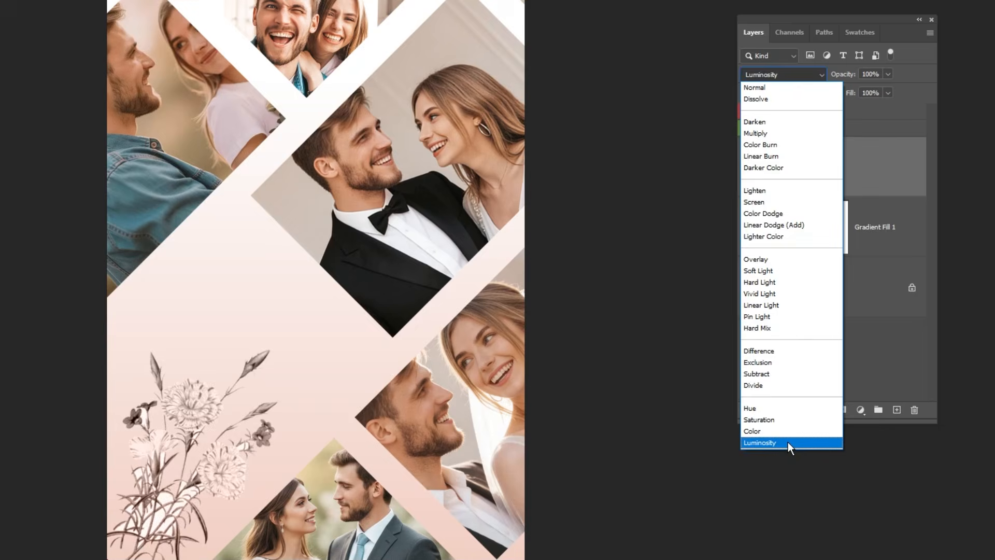
click(787, 442)
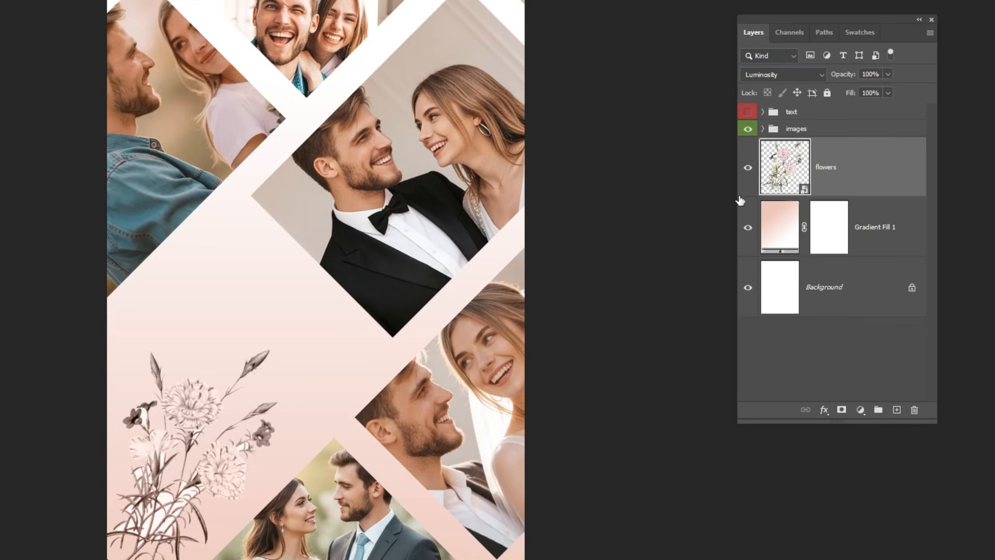
click(888, 93)
drag(887, 109, 835, 112)
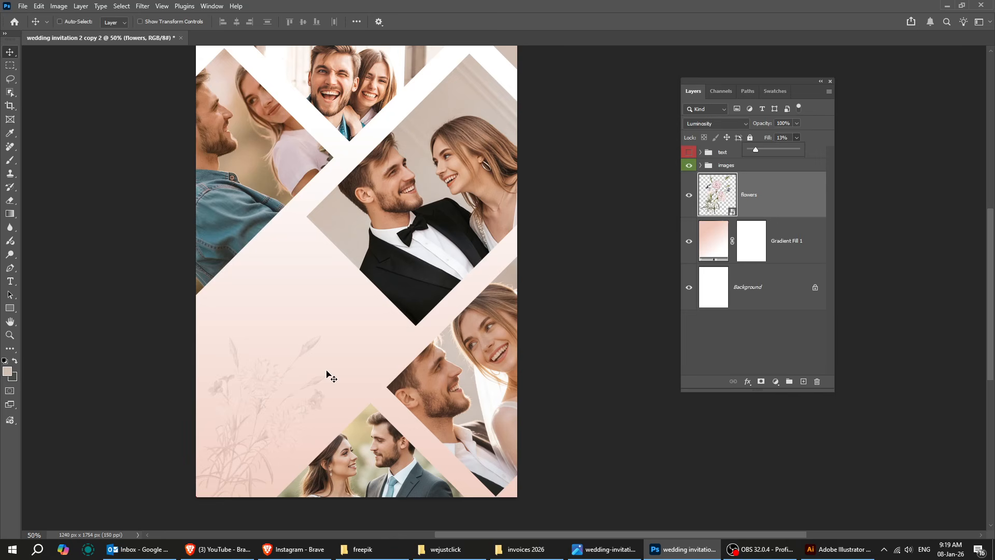
drag(327, 373, 302, 384)
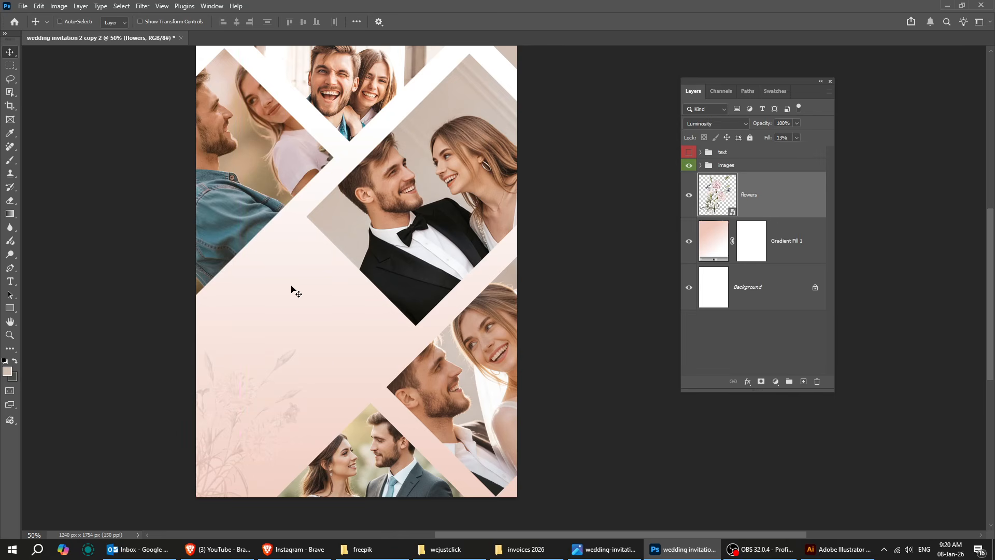
Expand the text group and make it visible on the page.
click(767, 153)
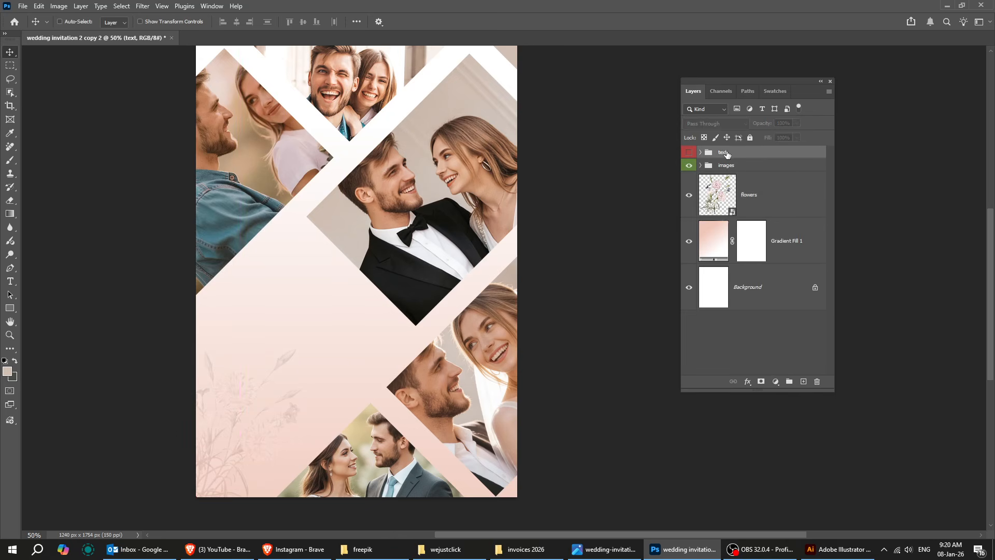
click(700, 153)
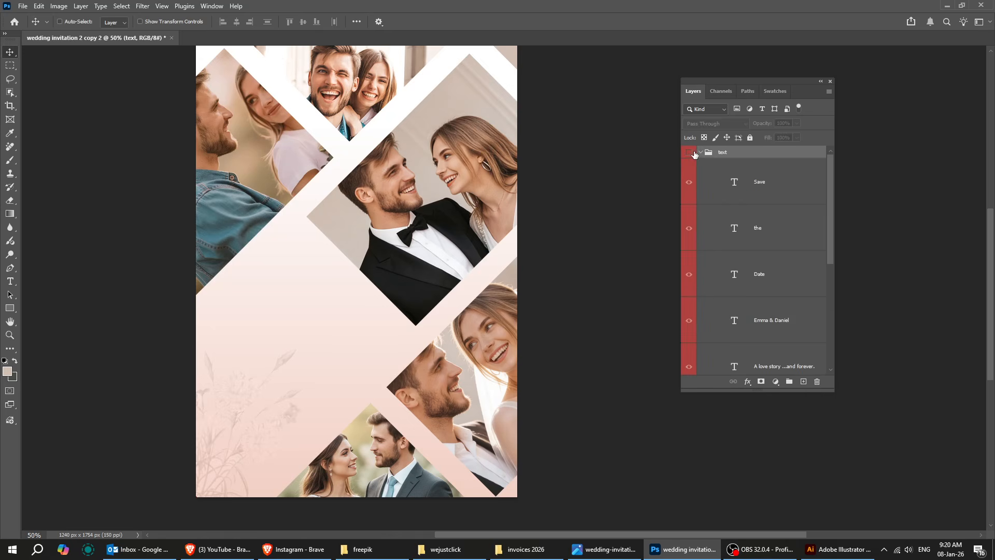
click(689, 152)
Activate the Type tool and bring up the character settings, placed beside the invitation text.
key(ctrl+plus)
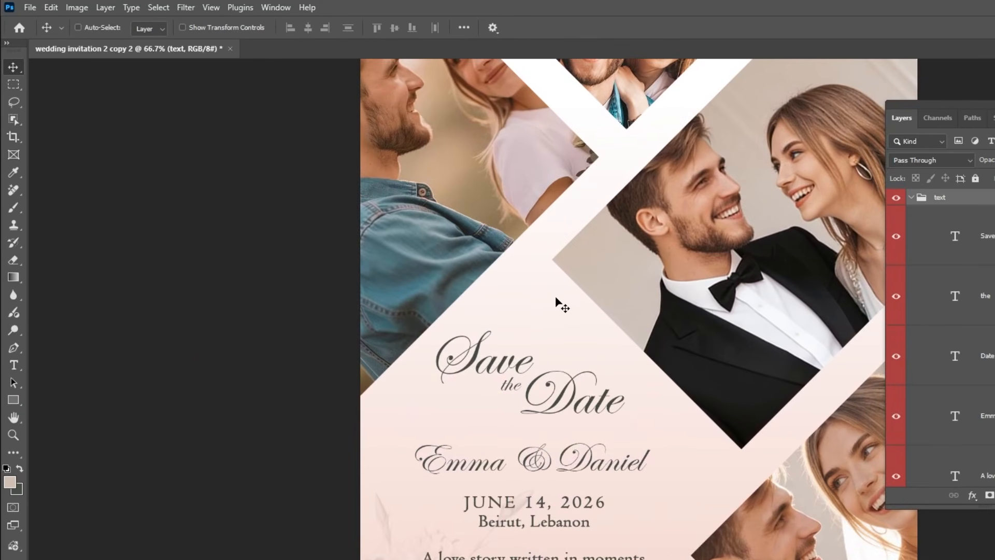
key(t)
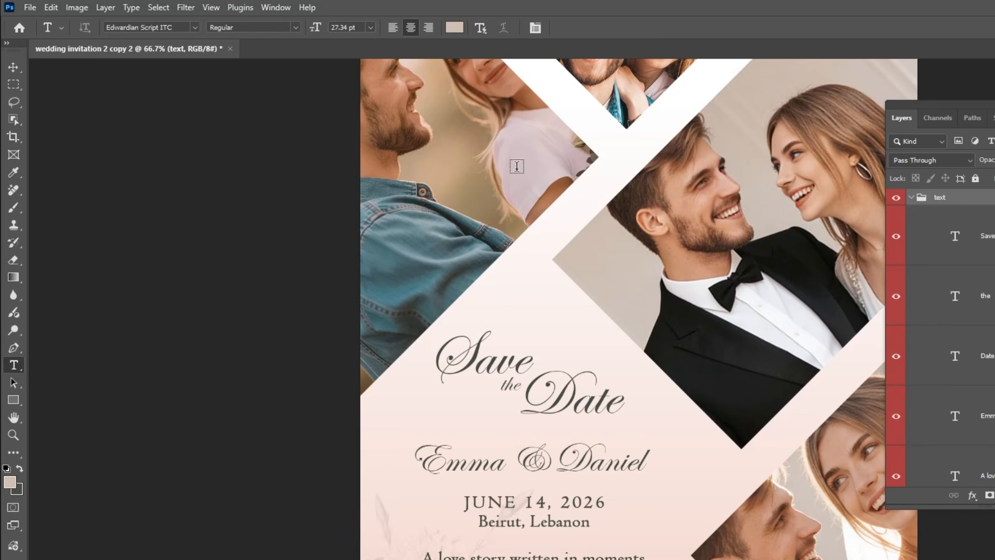
click(535, 27)
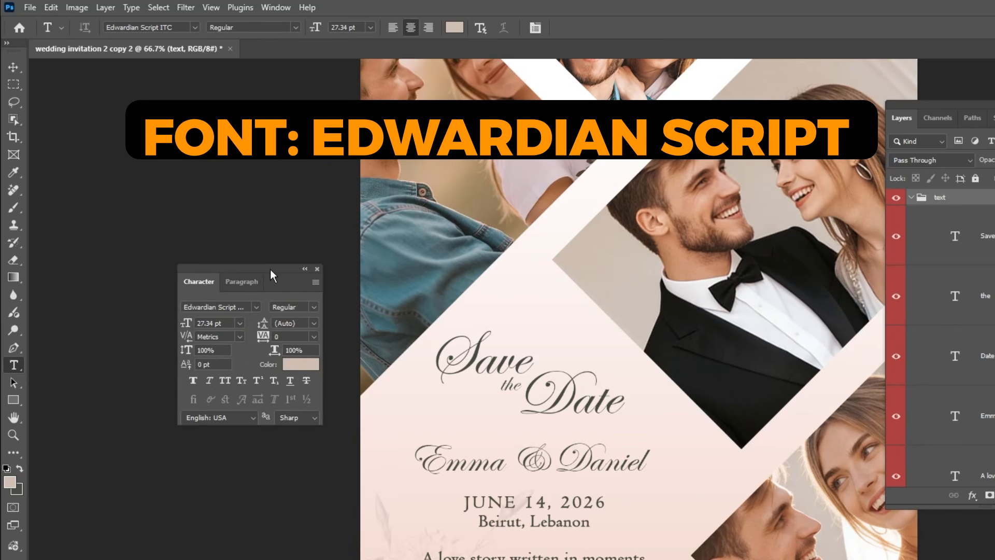
drag(270, 269, 320, 336)
Set the font size of the word "Save" to 67 pt.
drag(511, 361, 452, 348)
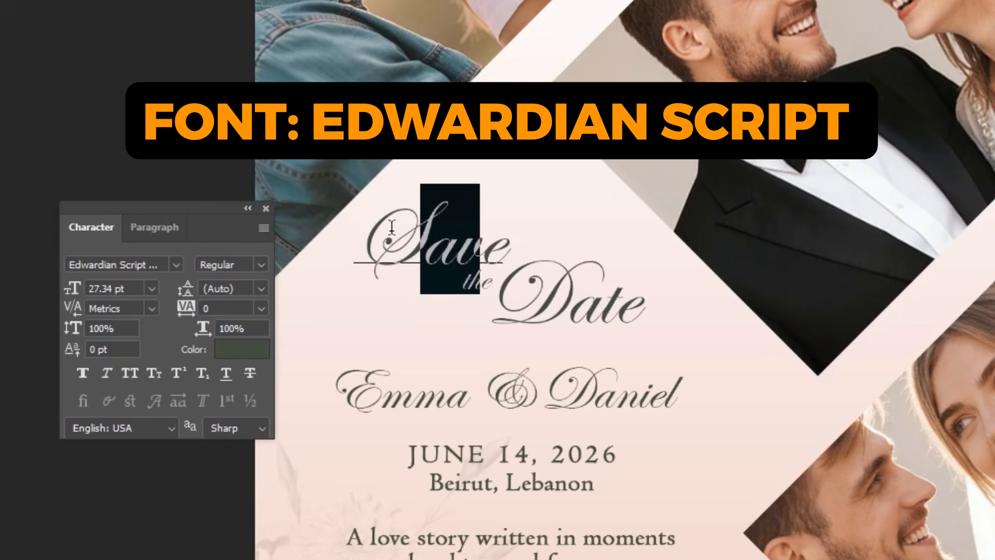
key(ctrl+Return)
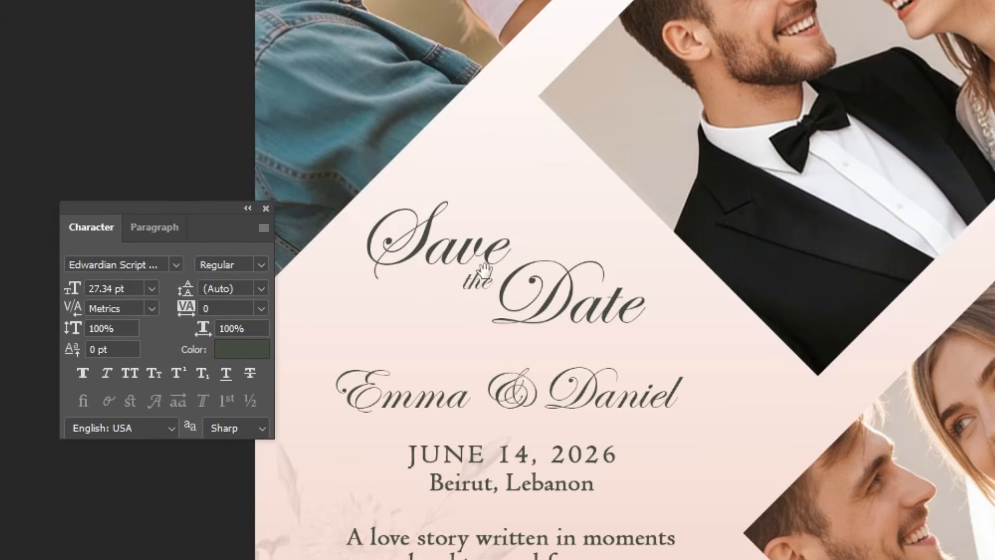
ctrl+click(465, 270)
drag(354, 205, 570, 221)
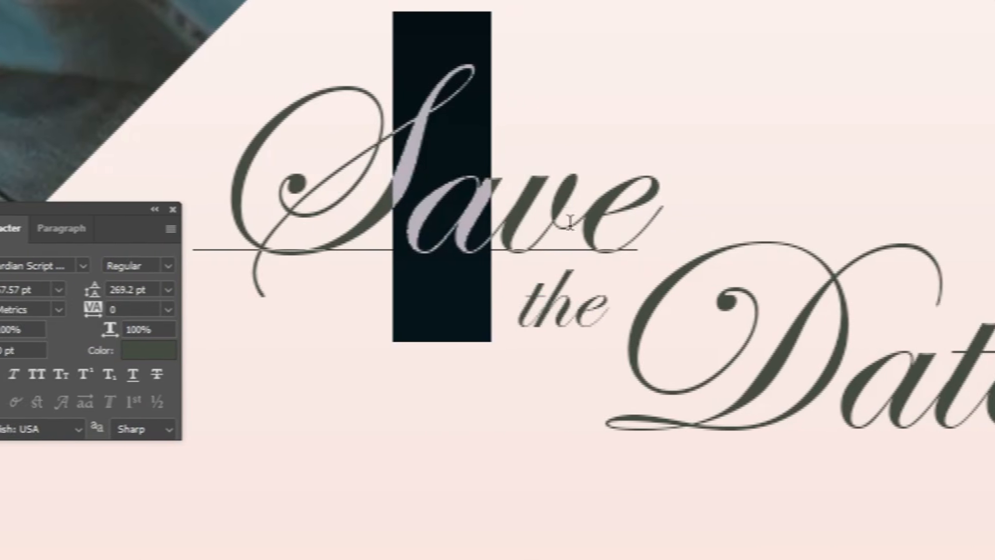
drag(658, 216, 254, 208)
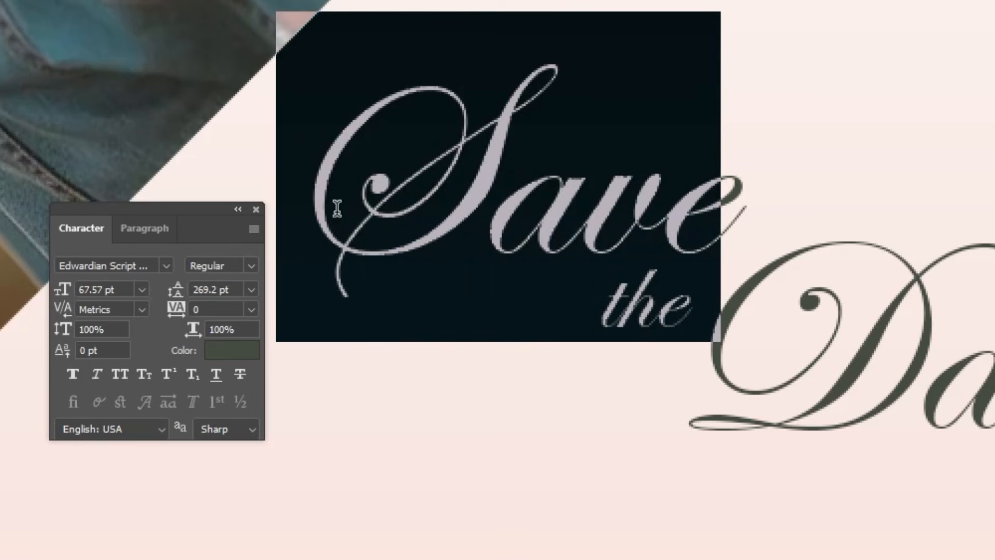
key(ctrl)
key(ctrl+Return)
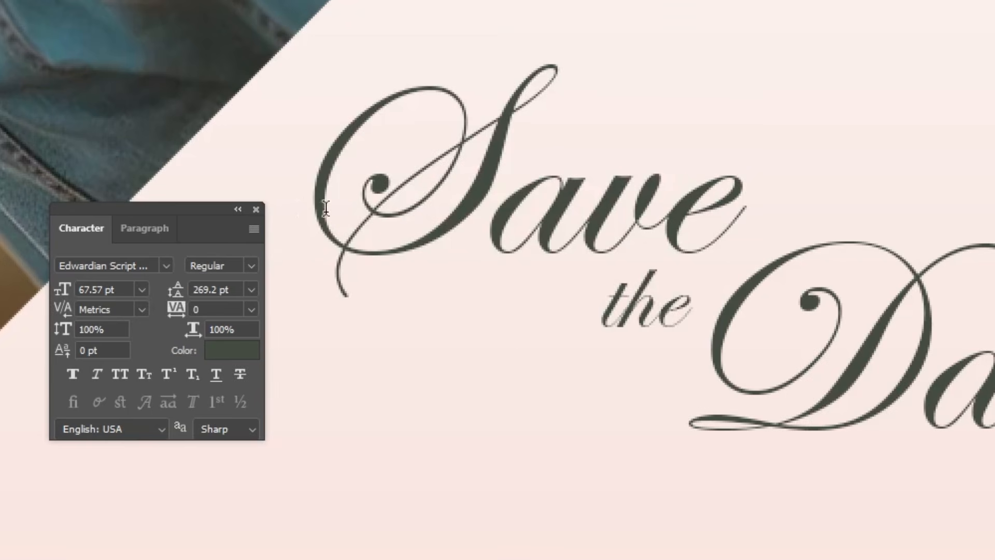
drag(122, 289, 44, 282)
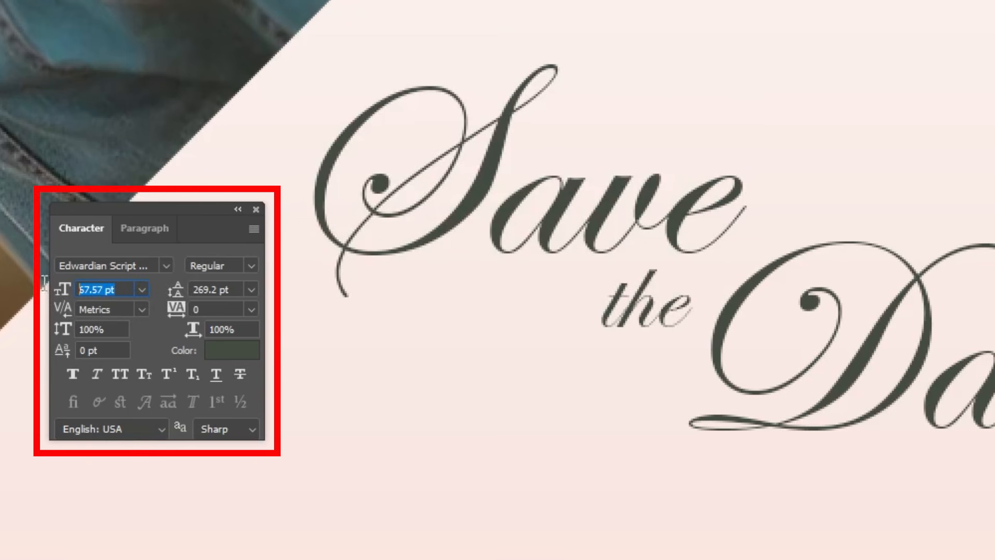
text(67)
key(Return)
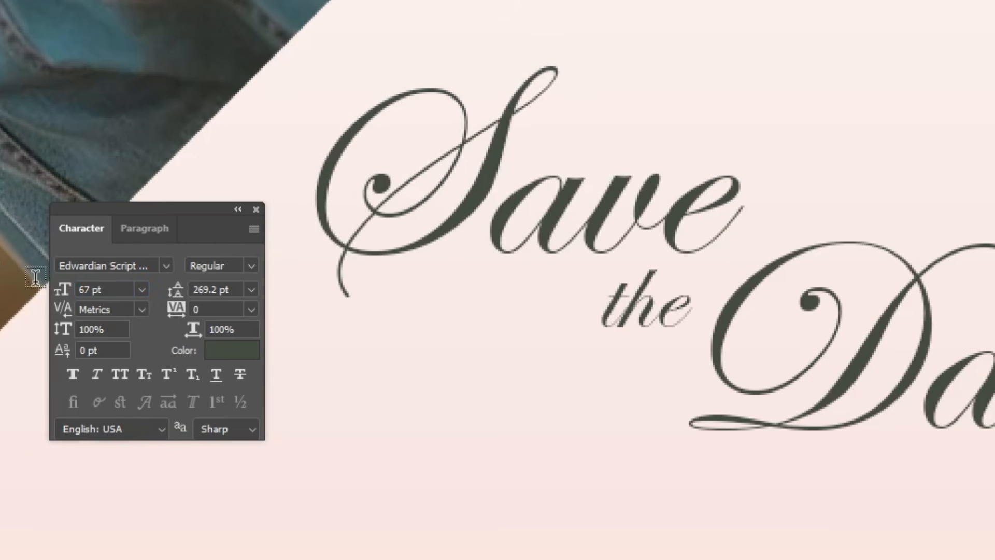
Set the font size of the word "the" to 27 pt and commit the text edit.
click(651, 318)
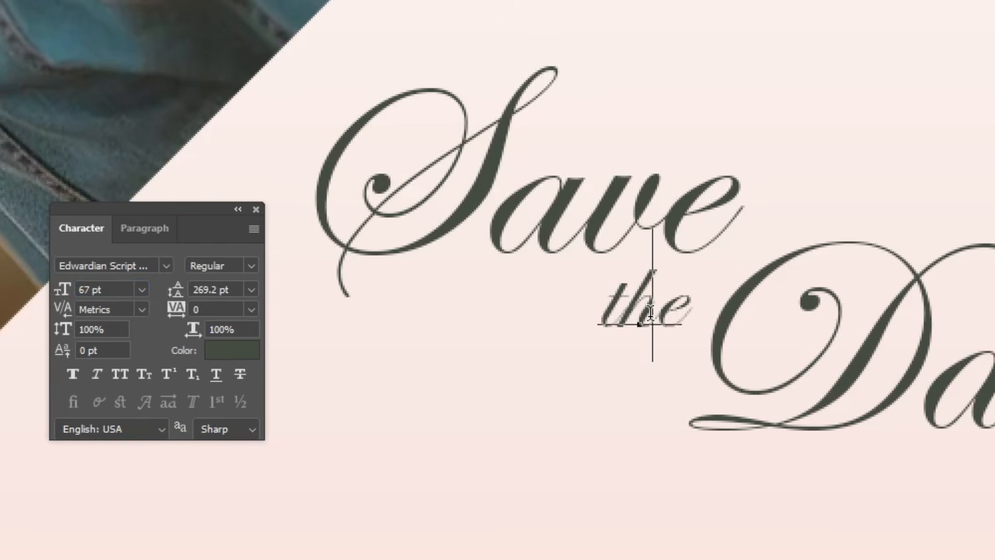
key(ctrl+a)
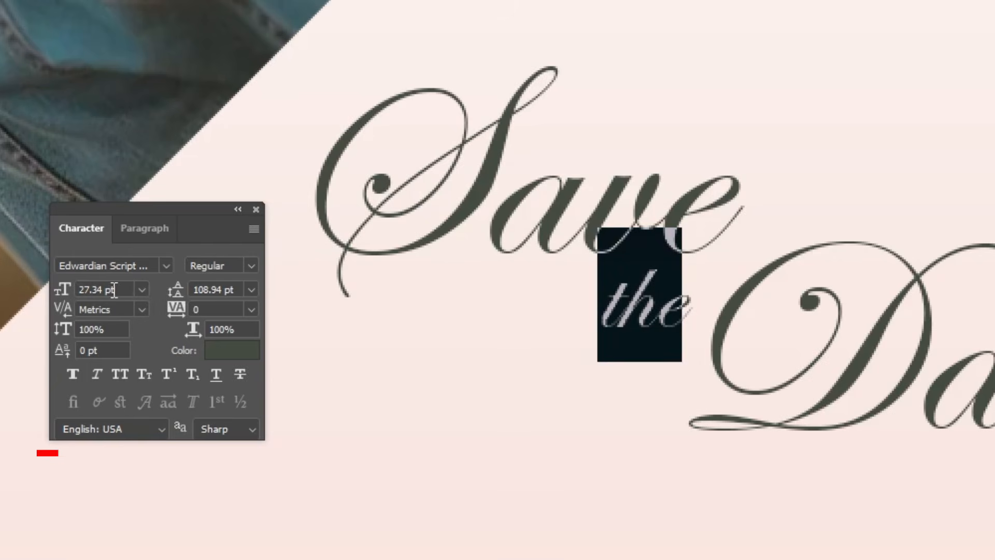
drag(120, 289, 19, 279)
text(27)
key(Return)
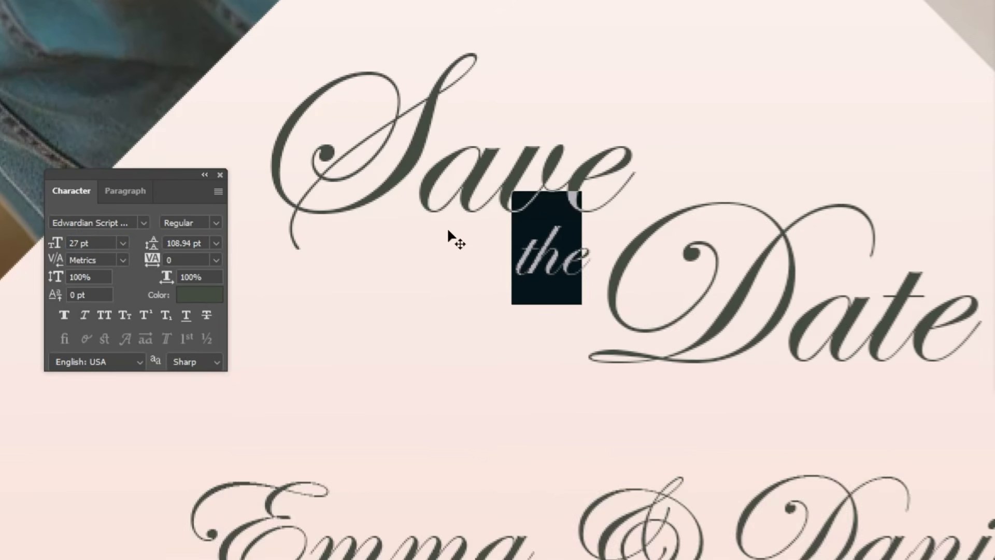
key(ctrl+Return)
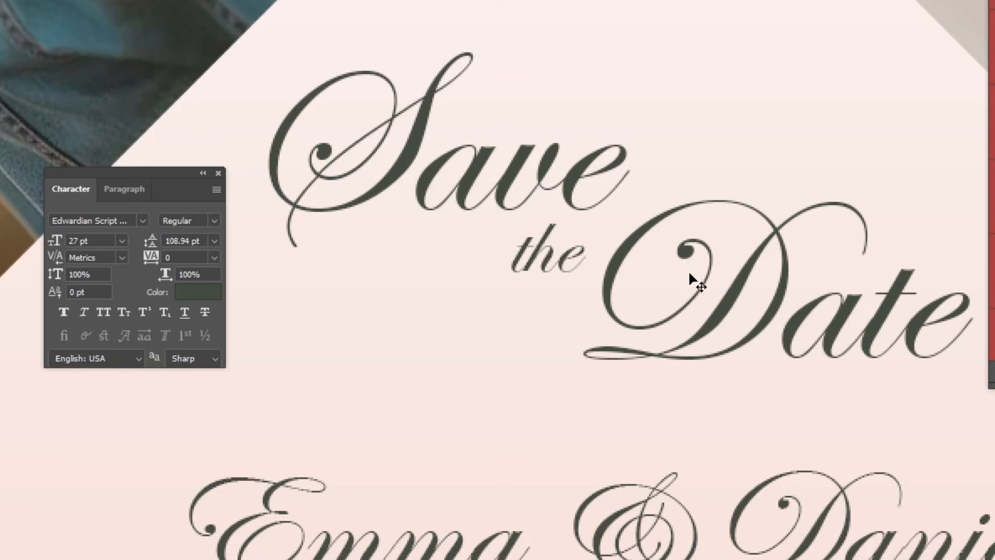
Set the font size of the word "Date" to 67 pt and commit the text edit.
click(772, 301)
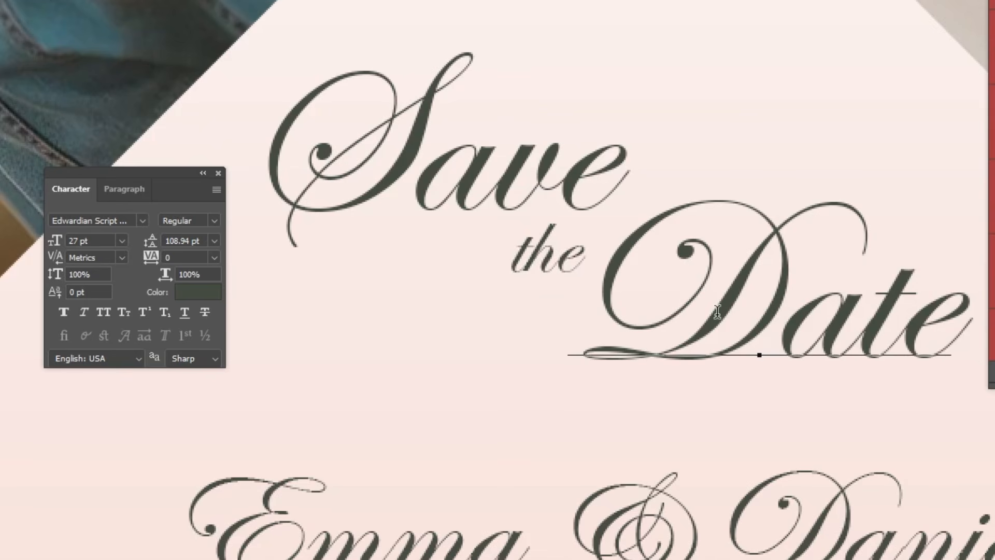
key(ctrl+a)
click(93, 242)
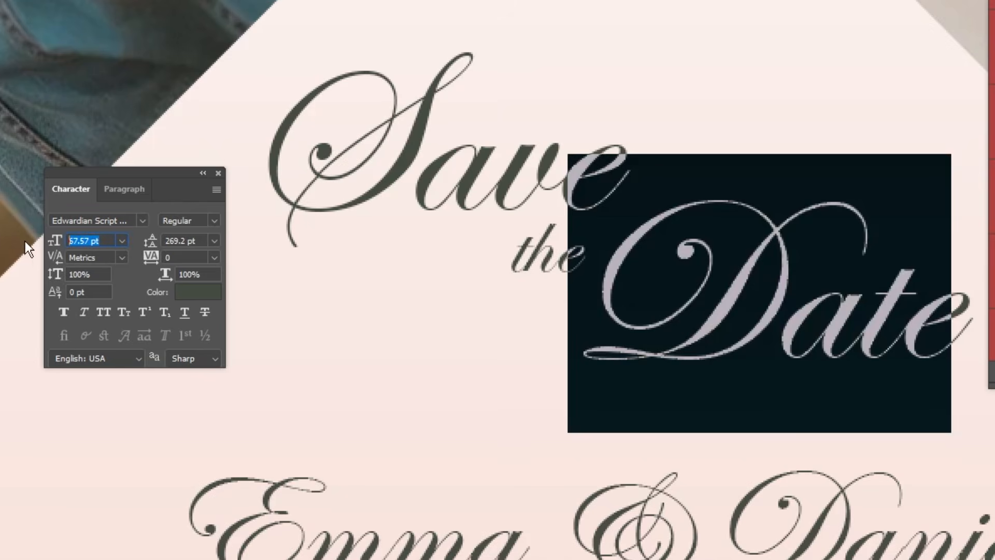
text(67)
key(Return)
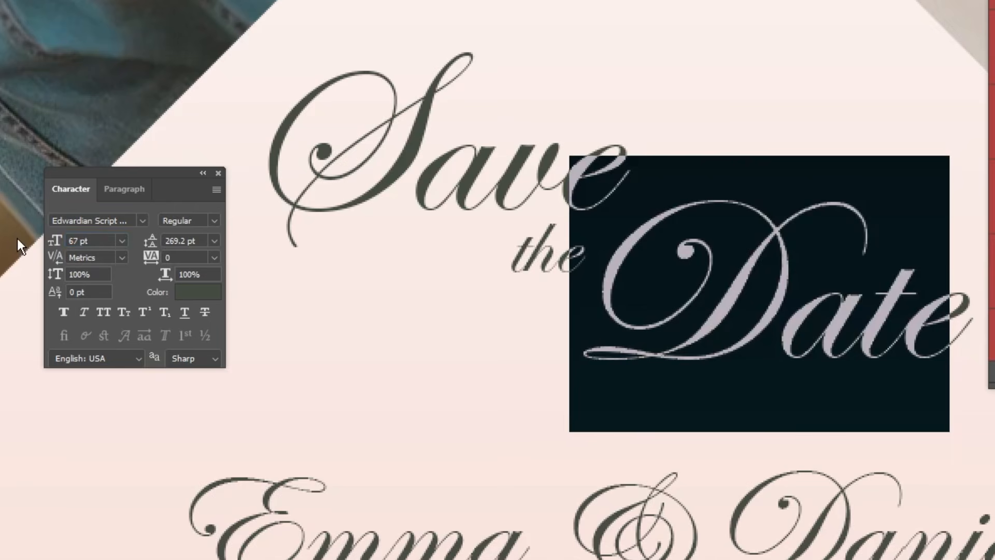
key(ctrl+Return)
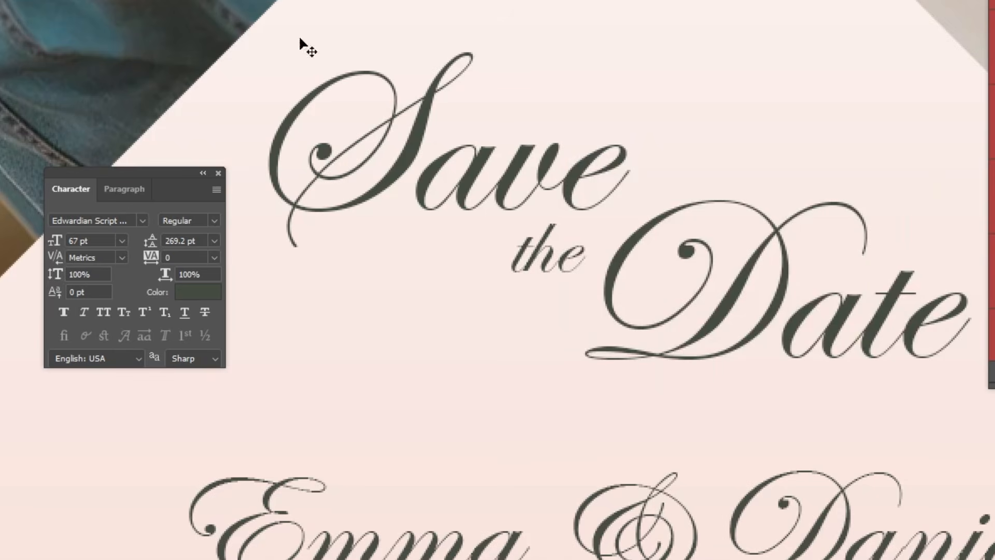
Check the font, size and leading of the text line with the couple's names.
key(Tab)
key(ctrl+minus)
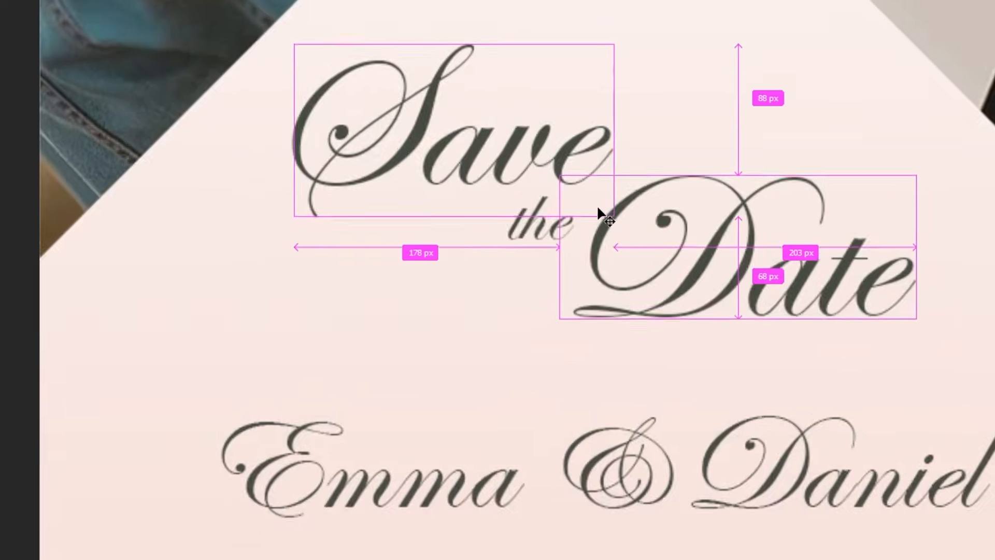
drag(688, 287, 634, 167)
key(Tab)
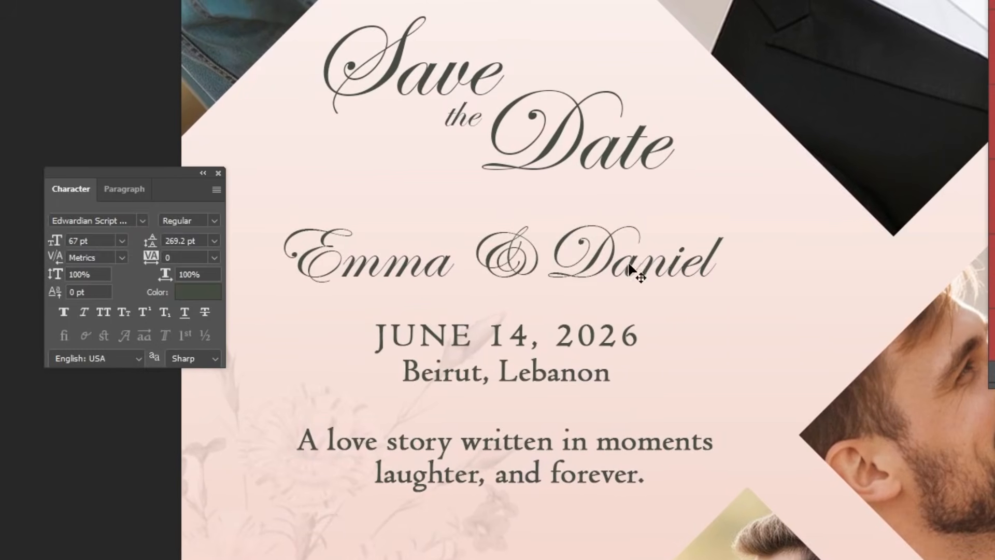
double_click(394, 267)
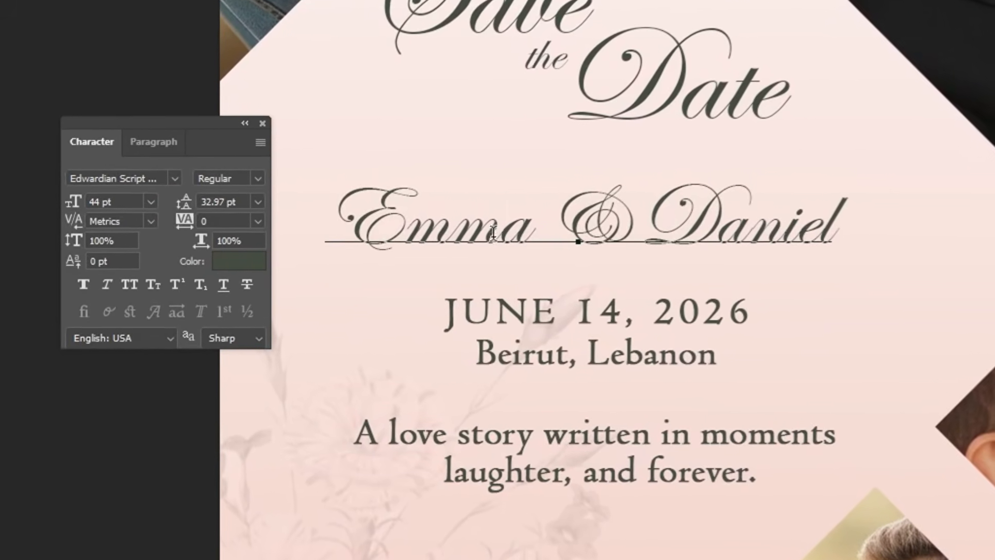
key(ctrl+a)
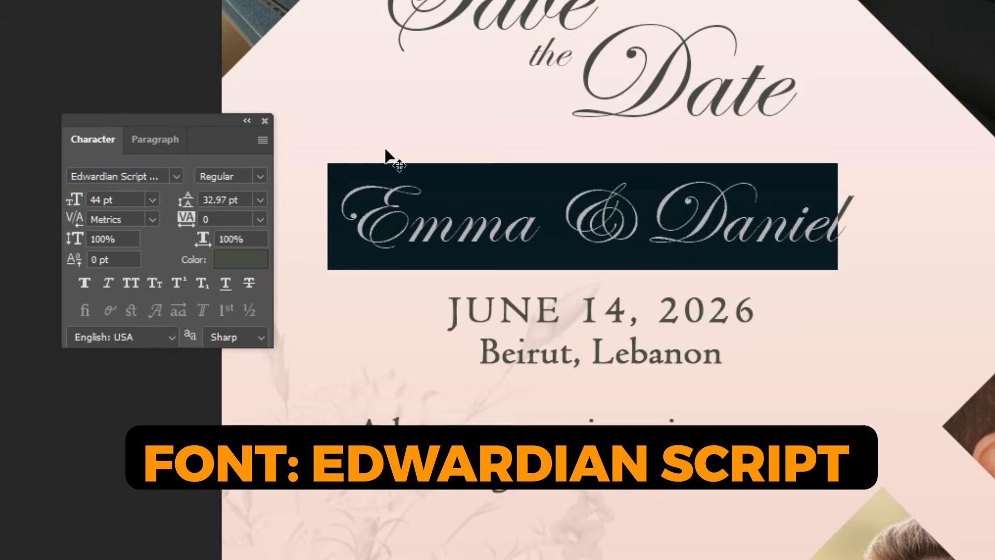
key(ctrl+Return)
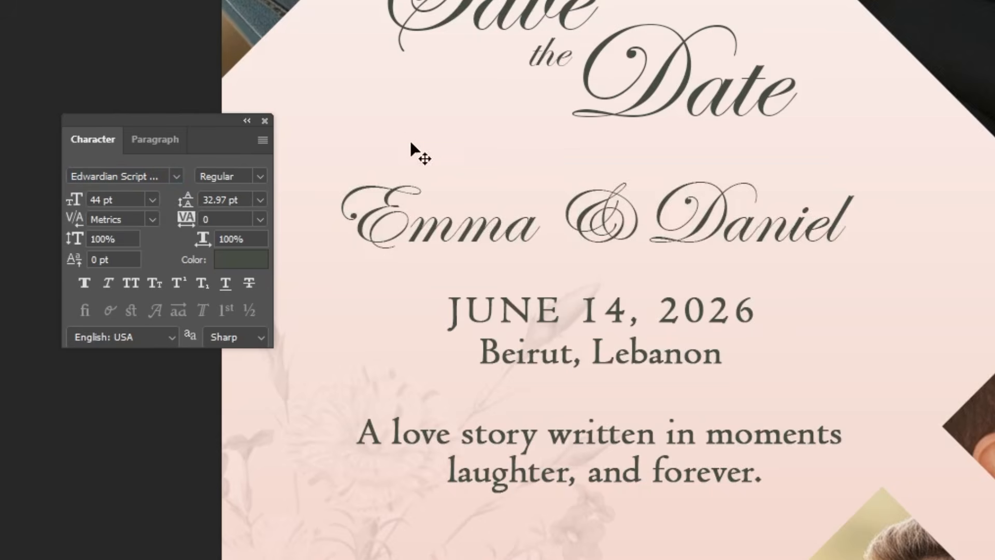
Set the font size of the wedding date and location text to 19 pt.
click(532, 306)
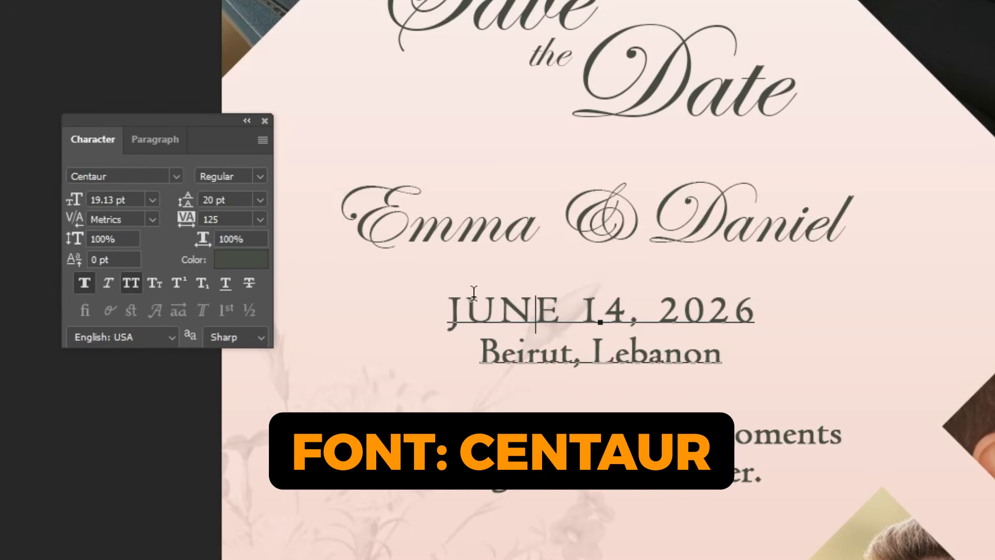
key(ctrl+a)
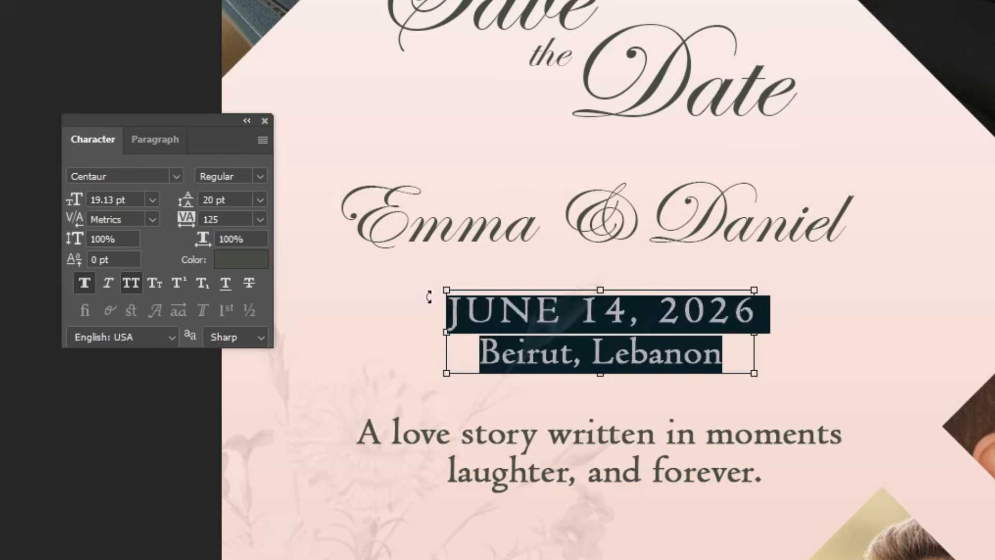
click(132, 200)
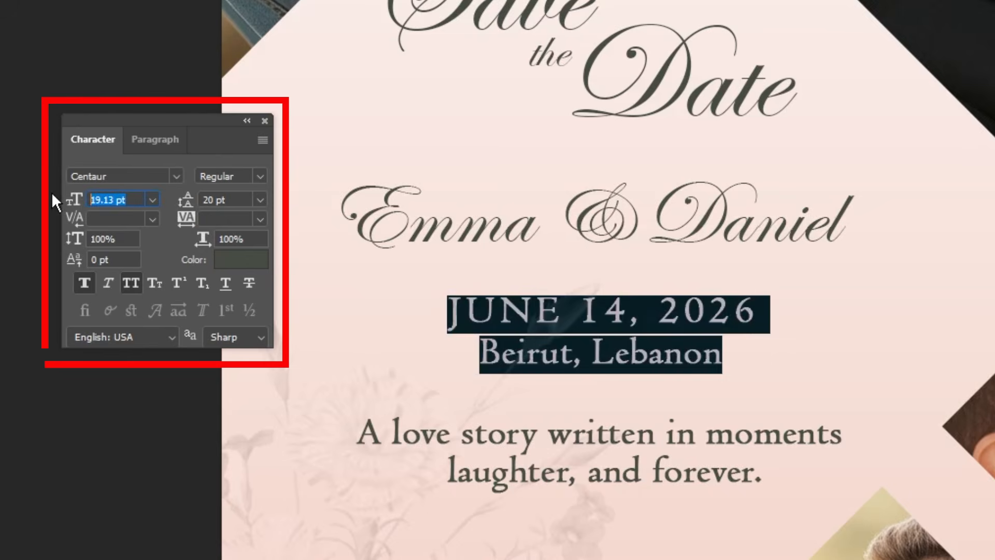
text(19)
key(Return)
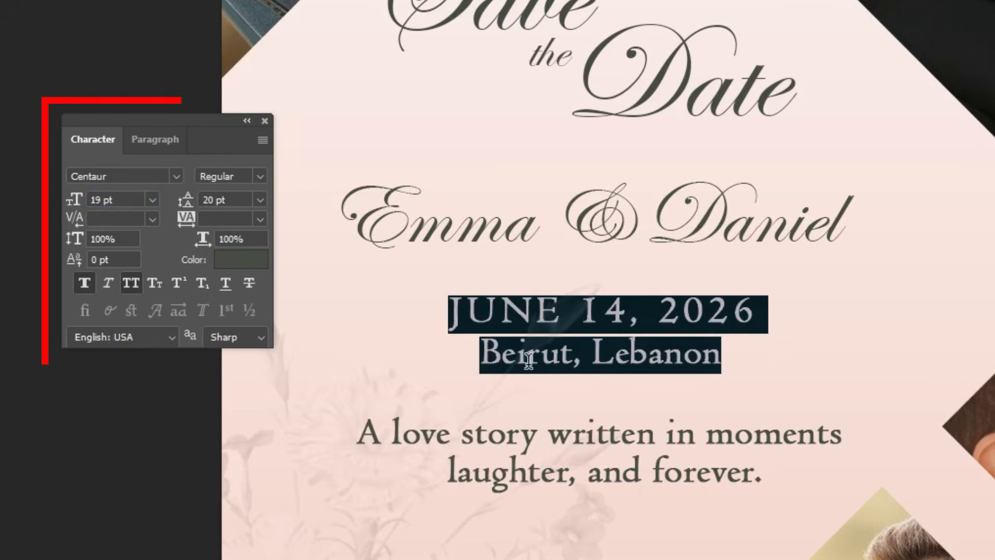
Check the character settings of the date line, the location line and the two-line tagline, committing the text edits.
click(567, 310)
drag(455, 306, 774, 301)
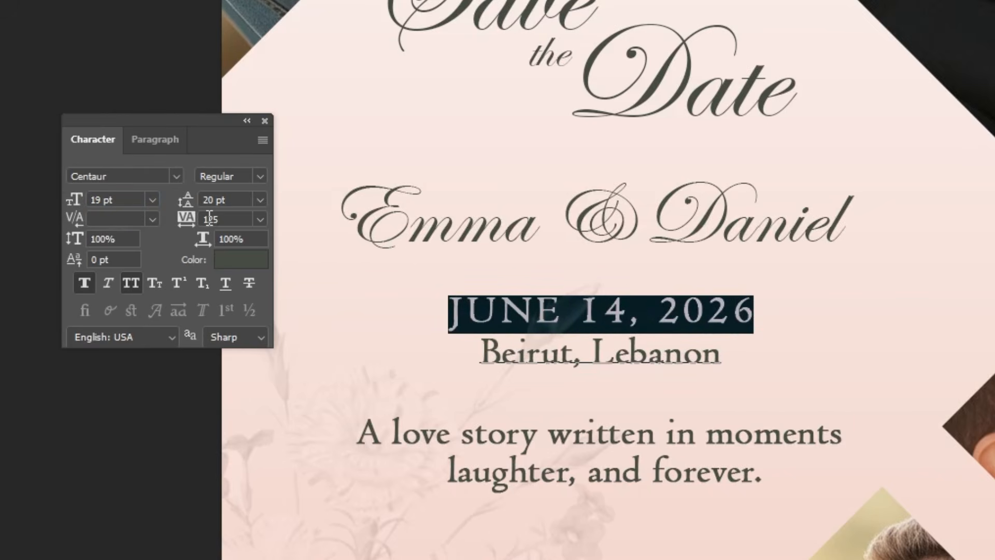
drag(480, 352, 722, 354)
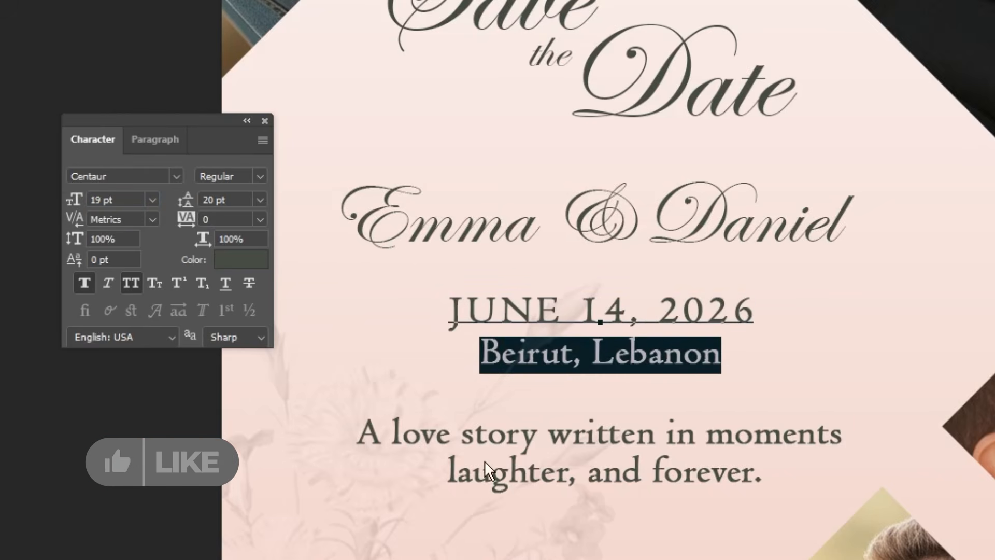
key(ctrl+Return)
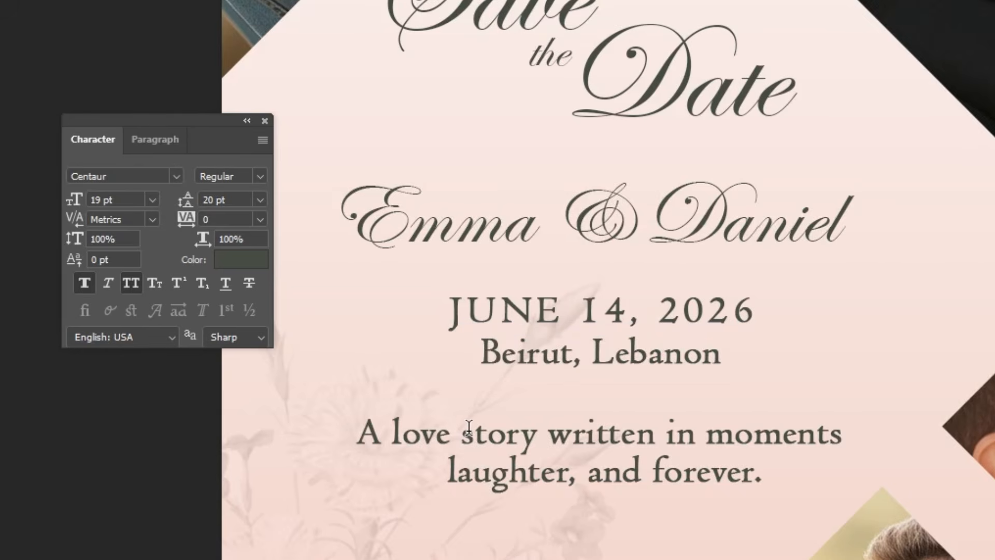
click(469, 430)
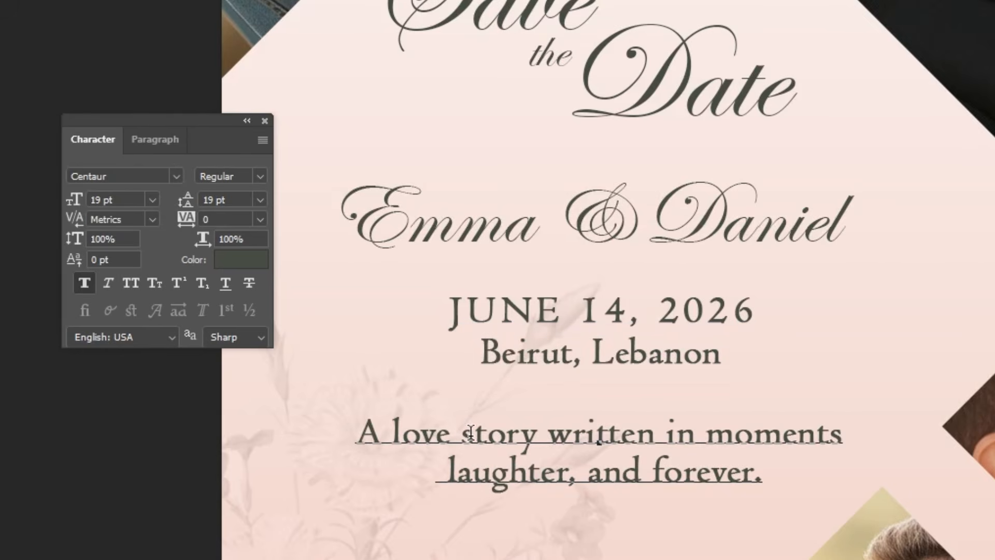
key(ctrl+Return)
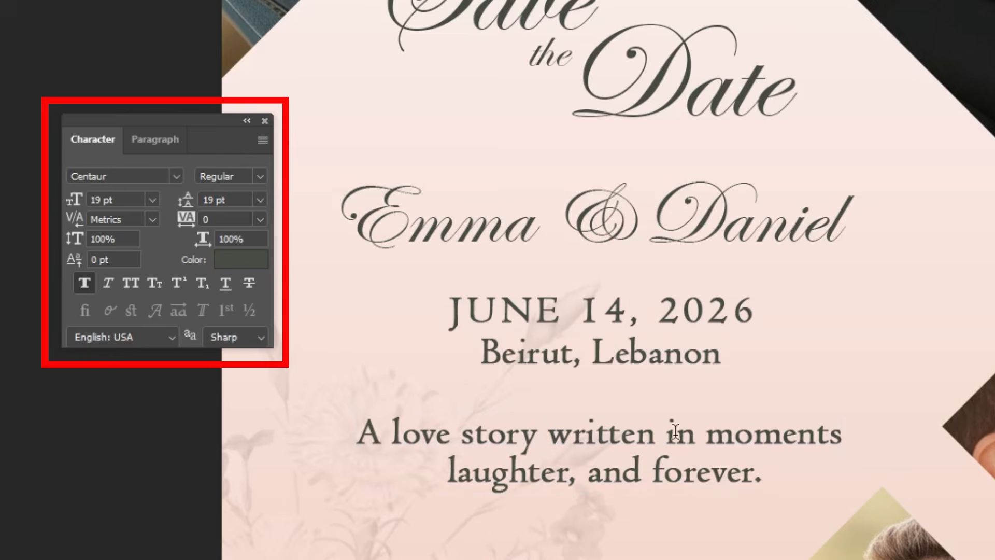